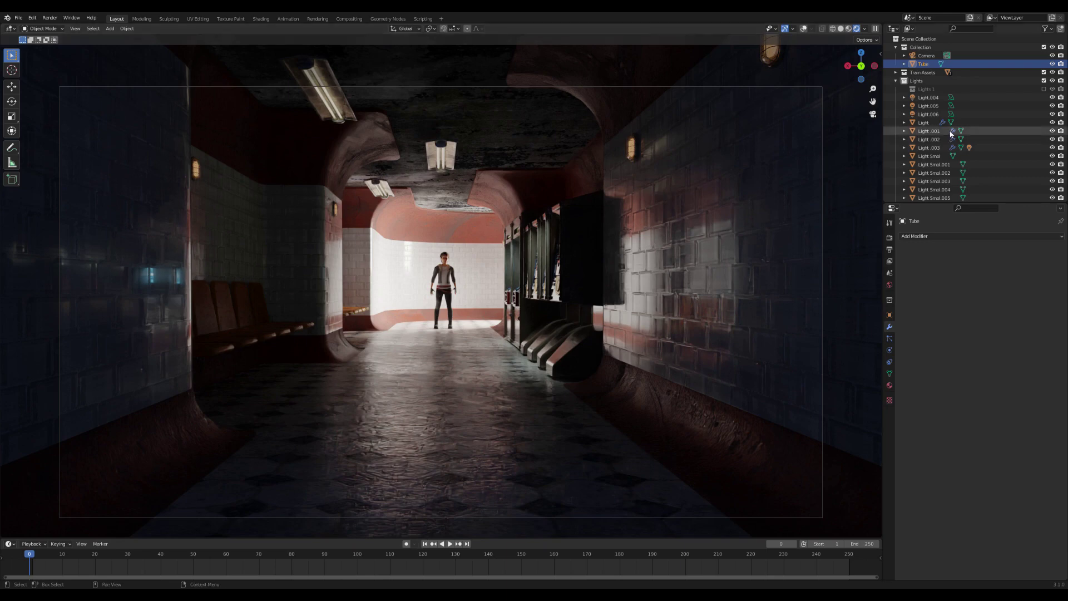
Step: Enable and disable the Lights 1 collection to compare the tunnel lighting, and show the viewport overlays
{"action": "left_click", "coordinate": [1043, 89]}
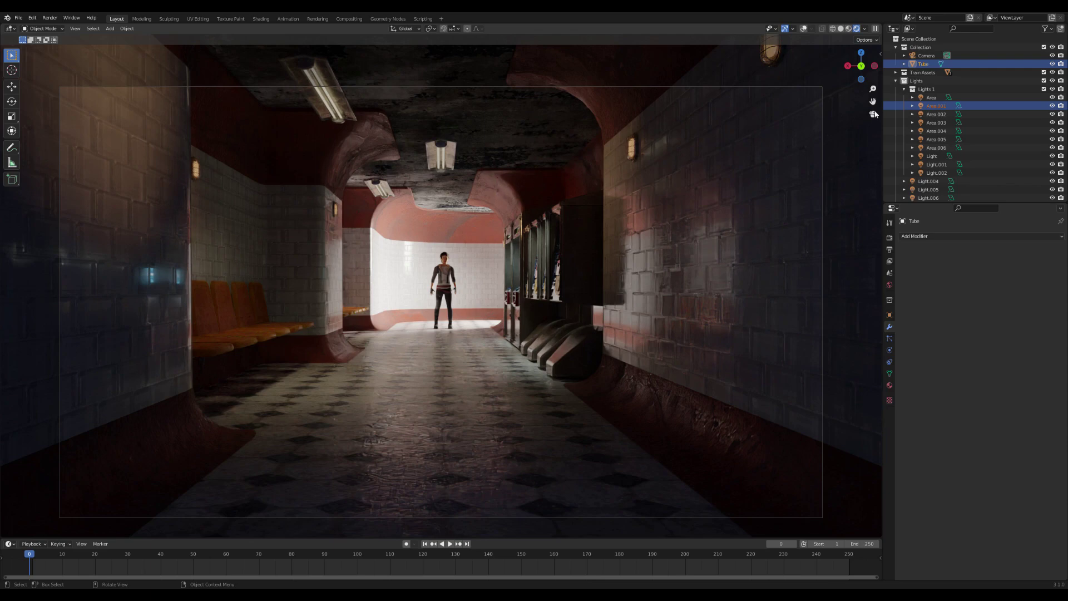
{"action": "left_click", "coordinate": [1044, 89]}
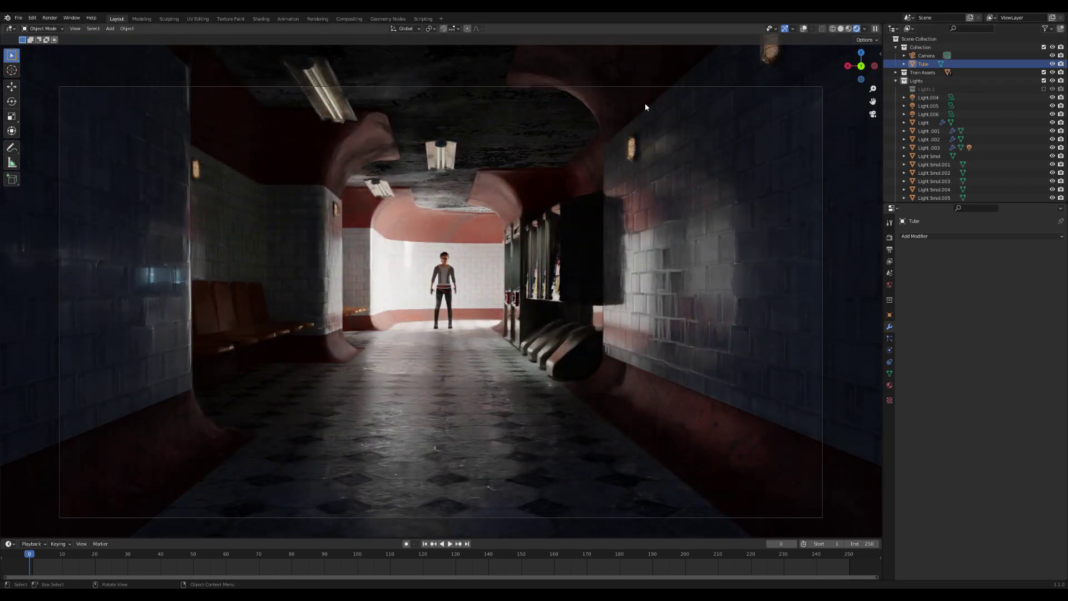
{"action": "left_click", "coordinate": [804, 29]}
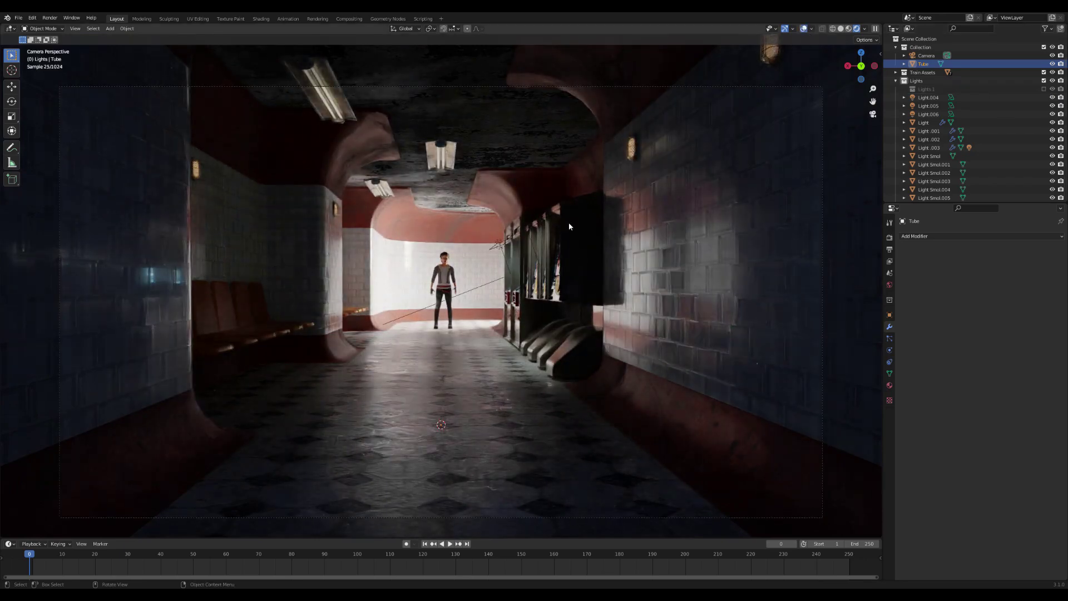
Step: Select Light.004 near the figure and examine its placement at the corridor's end from outside and from the camera view
{"action": "key", "text": "ctrl+b"}
{"action": "left_click_drag", "start_coordinate": [482, 232], "coordinate": [395, 341]}
{"action": "left_click", "coordinate": [488, 283]}
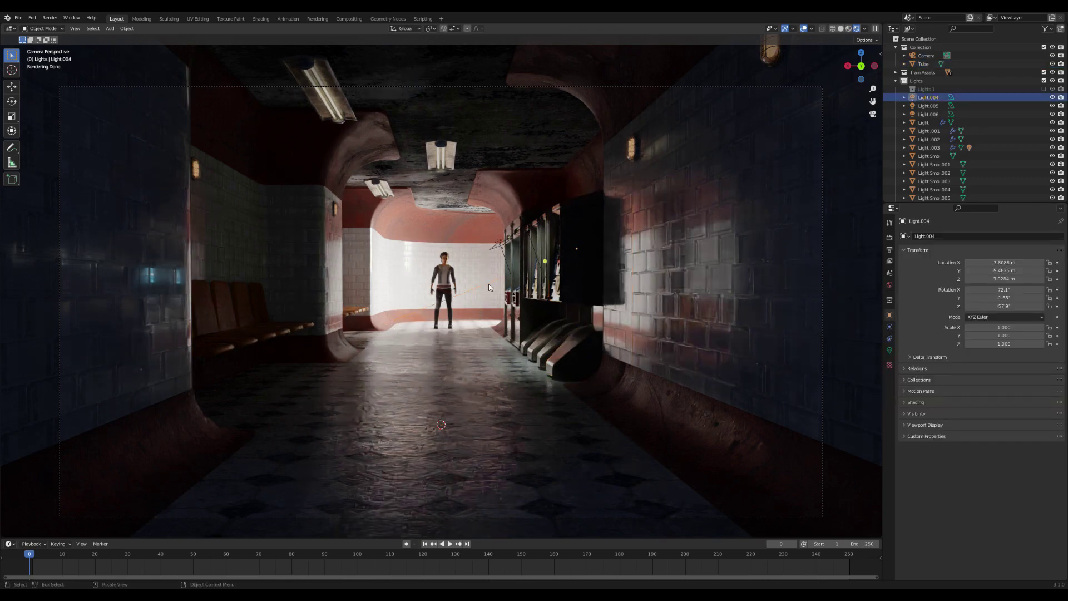
{"action": "key", "text": "KP_Divide"}
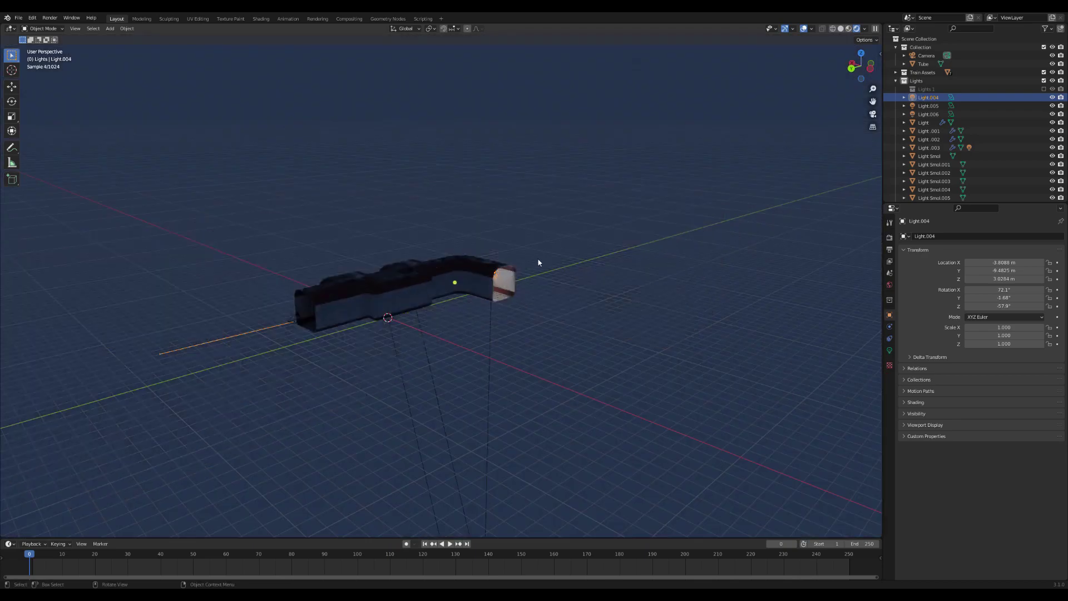
{"action": "middle_click_drag", "start_coordinate": [539, 263], "coordinate": [477, 252]}
{"action": "scroll", "coordinate": [492, 258], "scroll_direction": "up", "scroll_amount": 8}
{"action": "scroll", "coordinate": [477, 252], "scroll_direction": "up", "scroll_amount": 4}
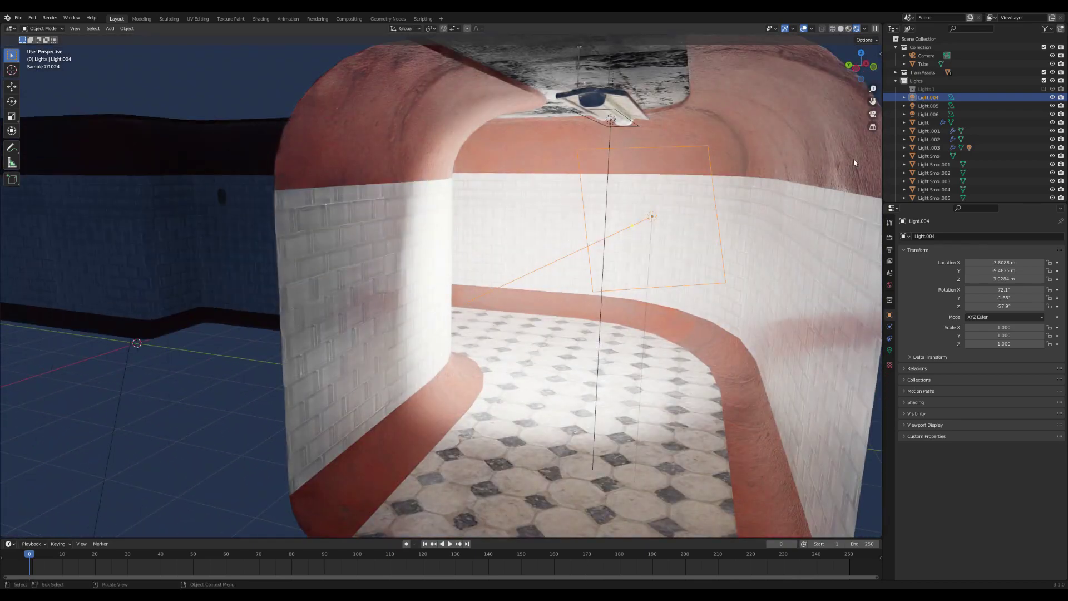
{"action": "left_click", "coordinate": [873, 115]}
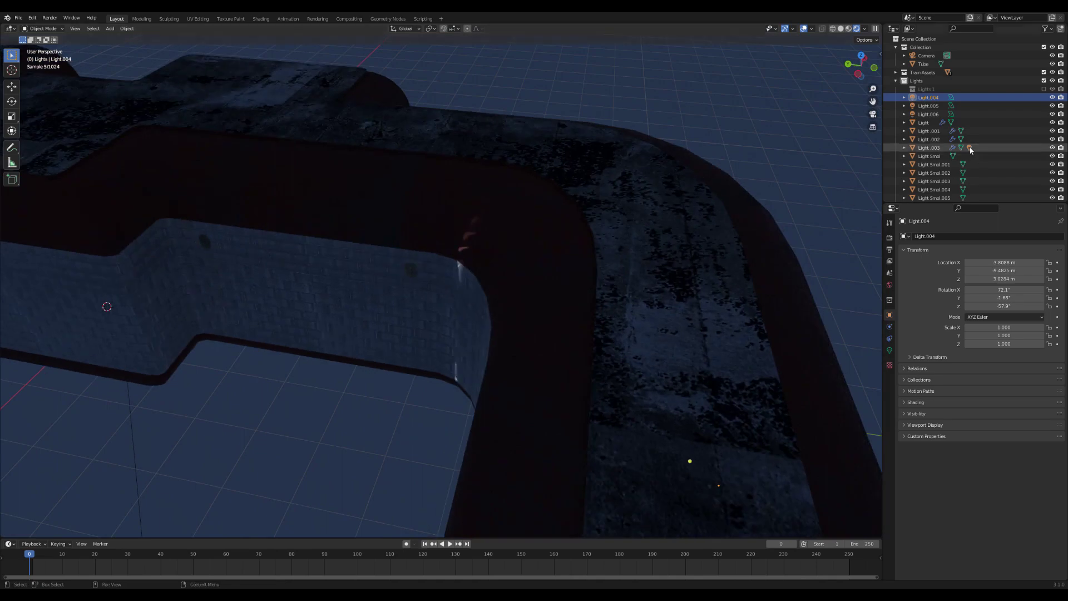
{"action": "left_click", "coordinate": [873, 115]}
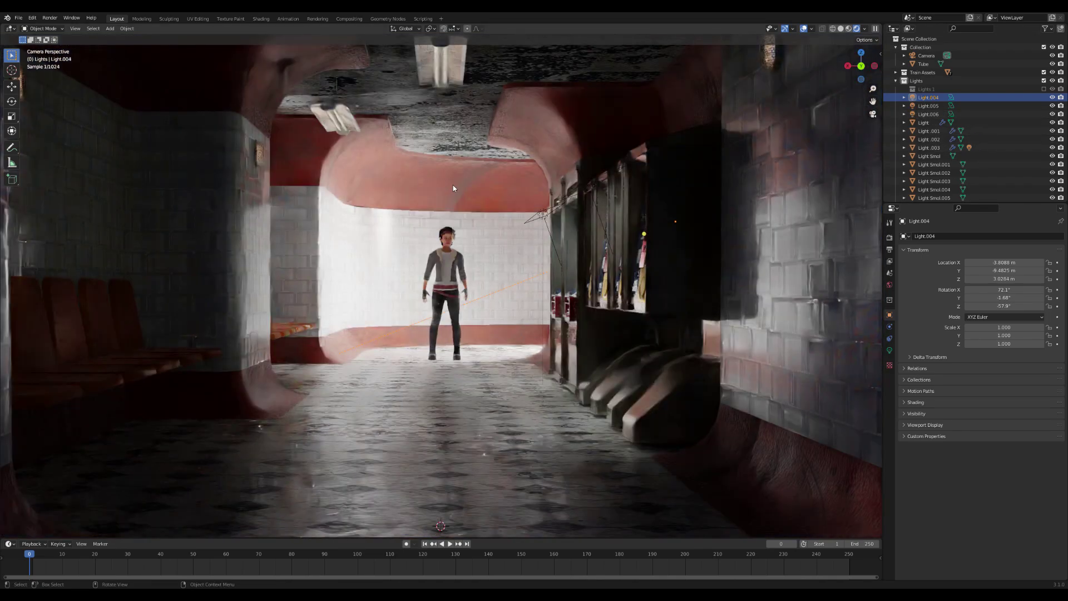
{"action": "scroll", "coordinate": [474, 197], "scroll_direction": "down", "scroll_amount": 2}
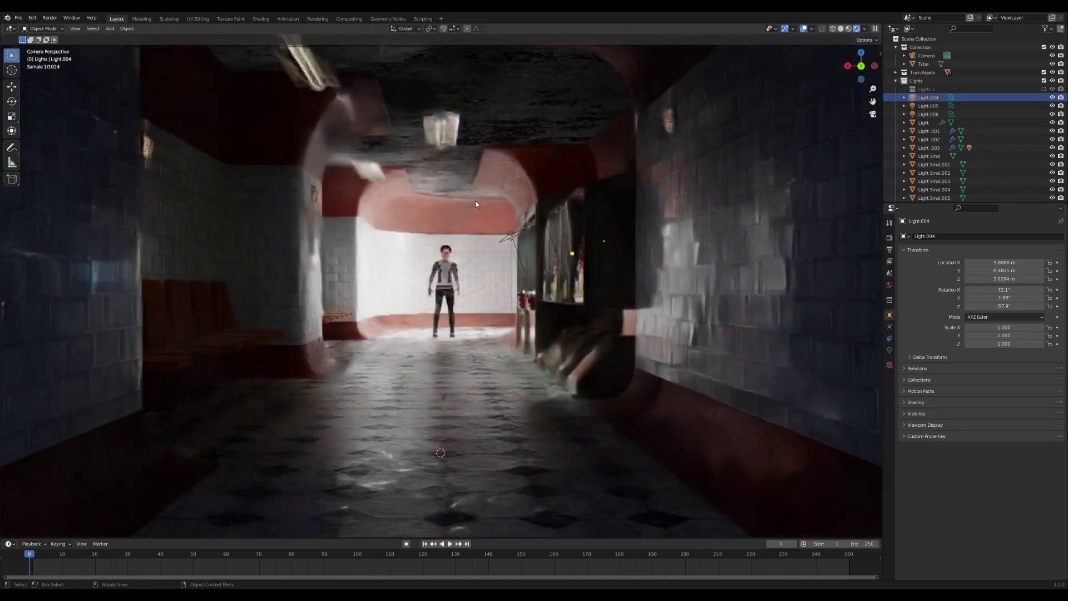
{"action": "scroll", "coordinate": [475, 201], "scroll_direction": "down", "scroll_amount": 2}
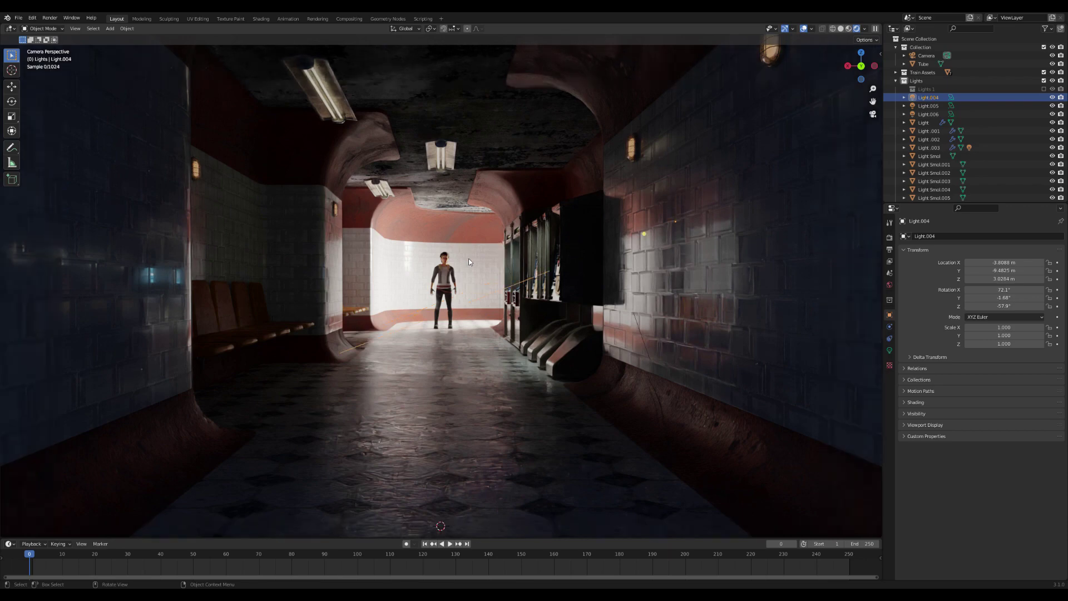
Step: Examine how the standing figure stands out against the bright wall at the end of the corridor
{"action": "scroll", "coordinate": [471, 262], "scroll_direction": "up", "scroll_amount": 5}
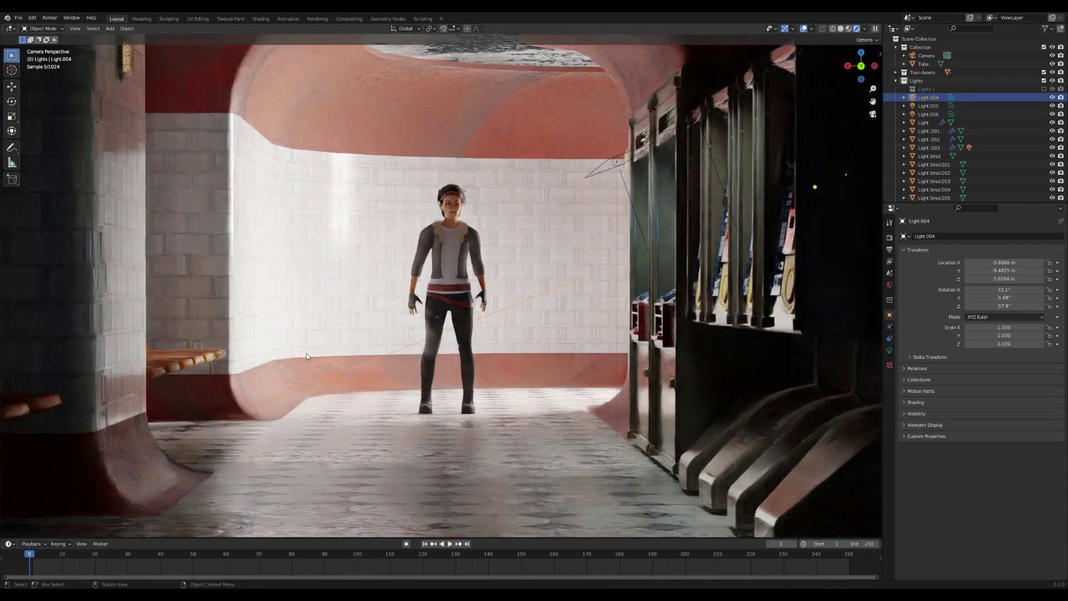
{"action": "key", "text": "ctrl+b"}
{"action": "left_click_drag", "start_coordinate": [516, 154], "coordinate": [374, 462]}
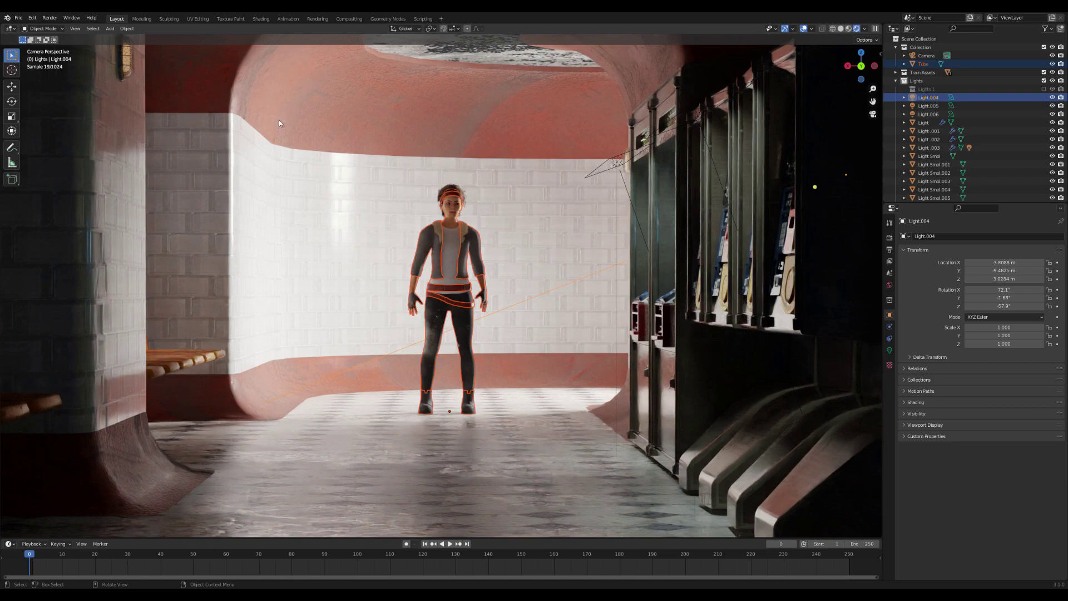
{"action": "scroll", "coordinate": [441, 318], "scroll_direction": "down", "scroll_amount": 5}
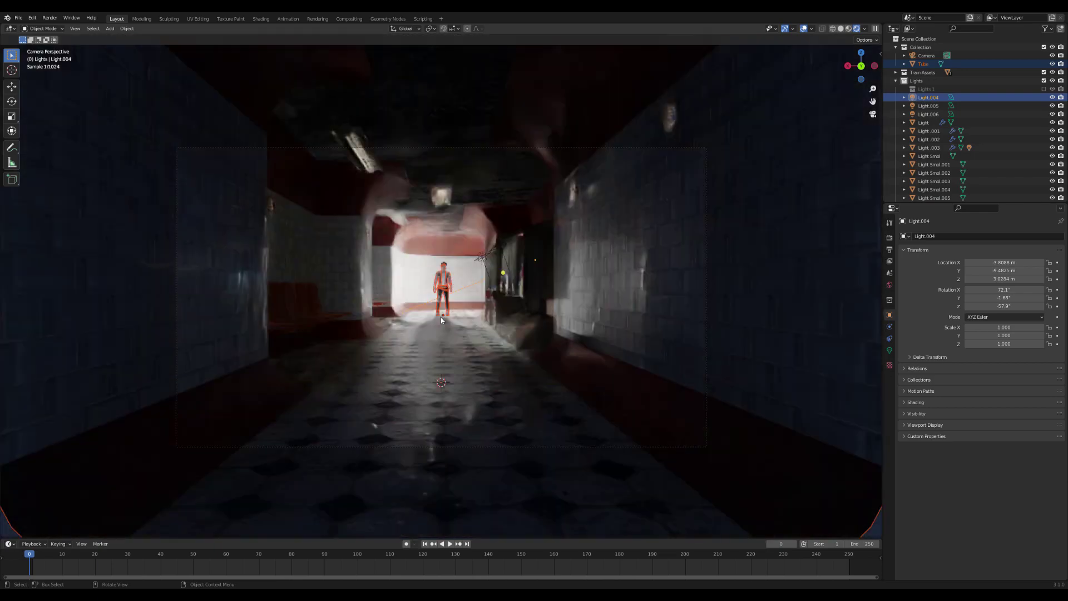
{"action": "scroll", "coordinate": [441, 317], "scroll_direction": "up", "scroll_amount": 4}
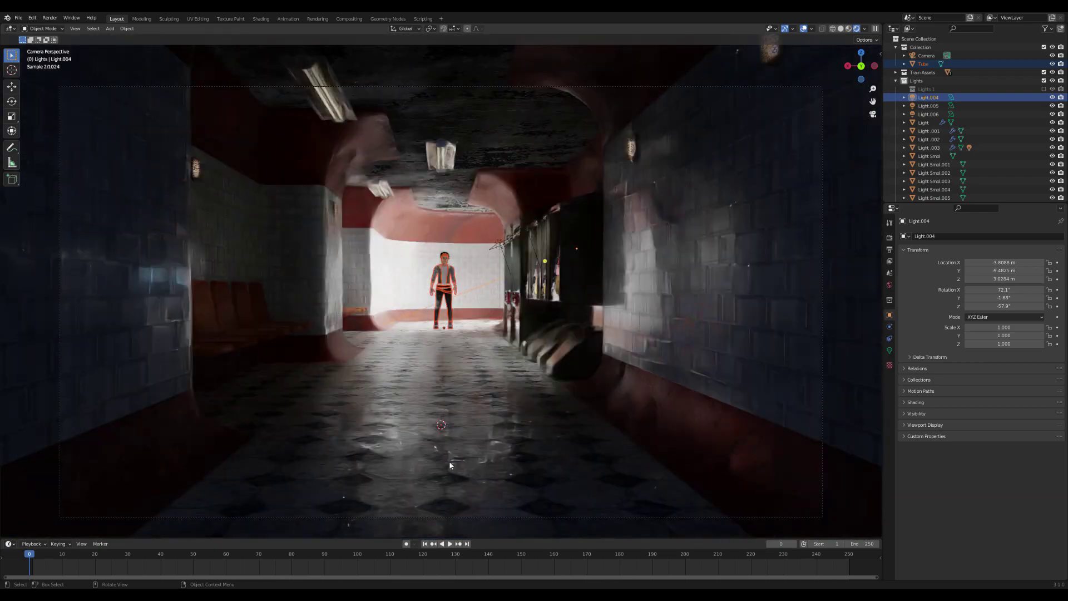
{"action": "left_click", "coordinate": [442, 513]}
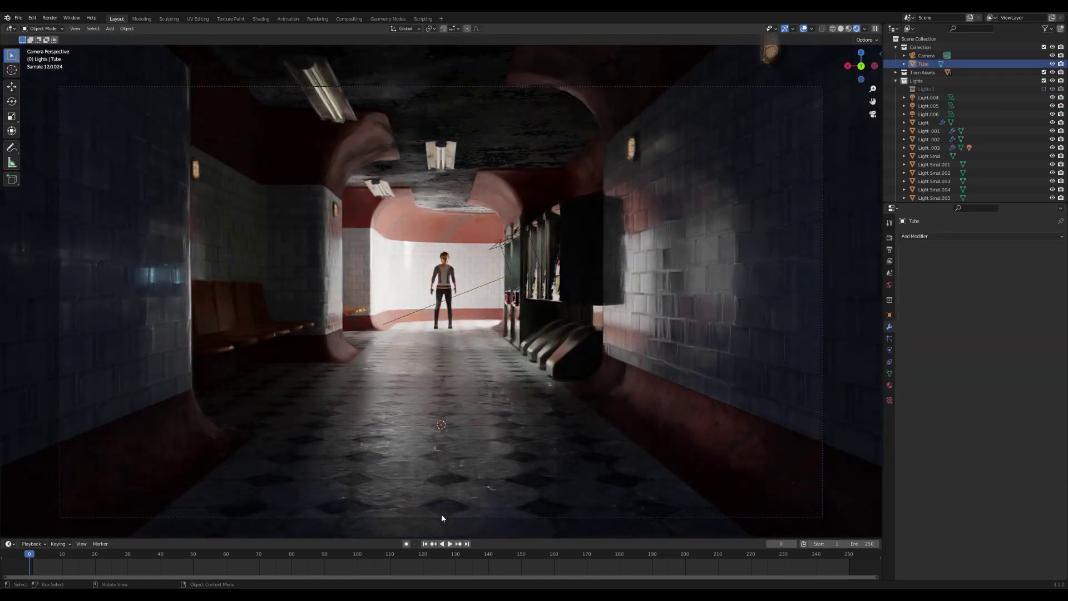
Step: Save the subway scene and open the scene file with the columned hall by the sea
{"action": "scroll", "coordinate": [630, 273], "scroll_direction": "down", "scroll_amount": 3}
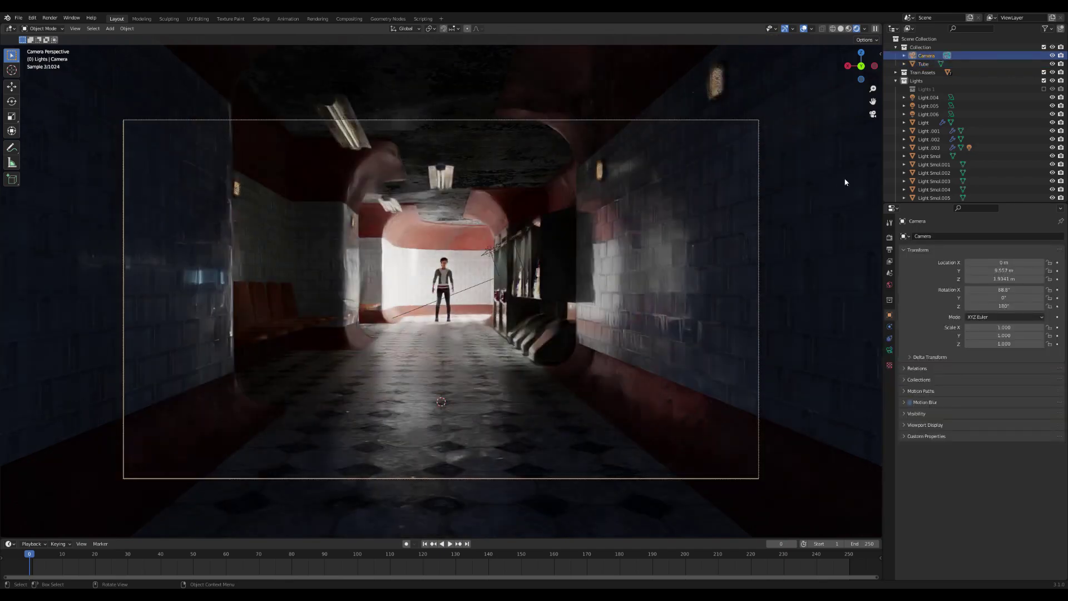
{"action": "key", "text": "ctrl+s"}
{"action": "left_click", "coordinate": [18, 18]}
{"action": "mouse_move", "coordinate": [39, 44]}
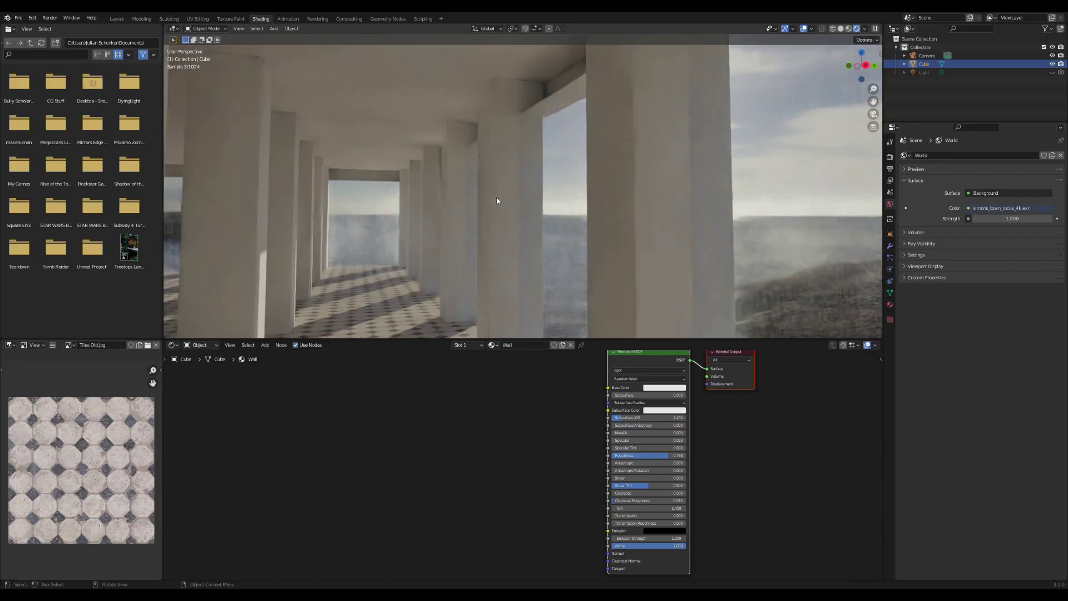
Step: Examine the columned hall from inside and outside, including the sun and sea in the environment image
{"action": "scroll", "coordinate": [497, 197], "scroll_direction": "down", "scroll_amount": 2}
{"action": "middle_click_drag", "start_coordinate": [494, 193], "coordinate": [493, 191]}
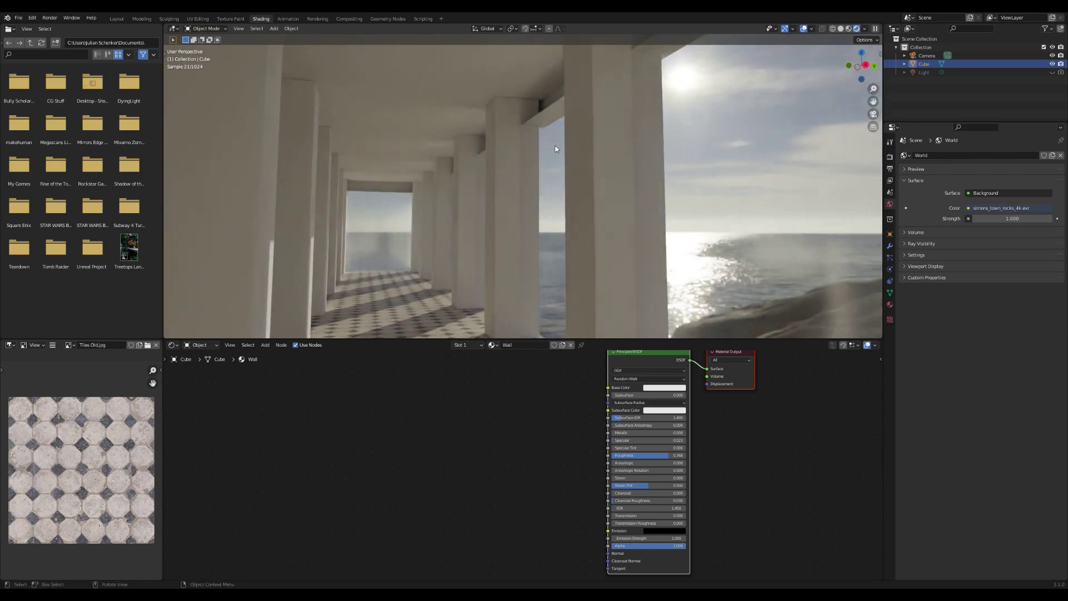
{"action": "middle_click_drag", "start_coordinate": [530, 162], "coordinate": [504, 168]}
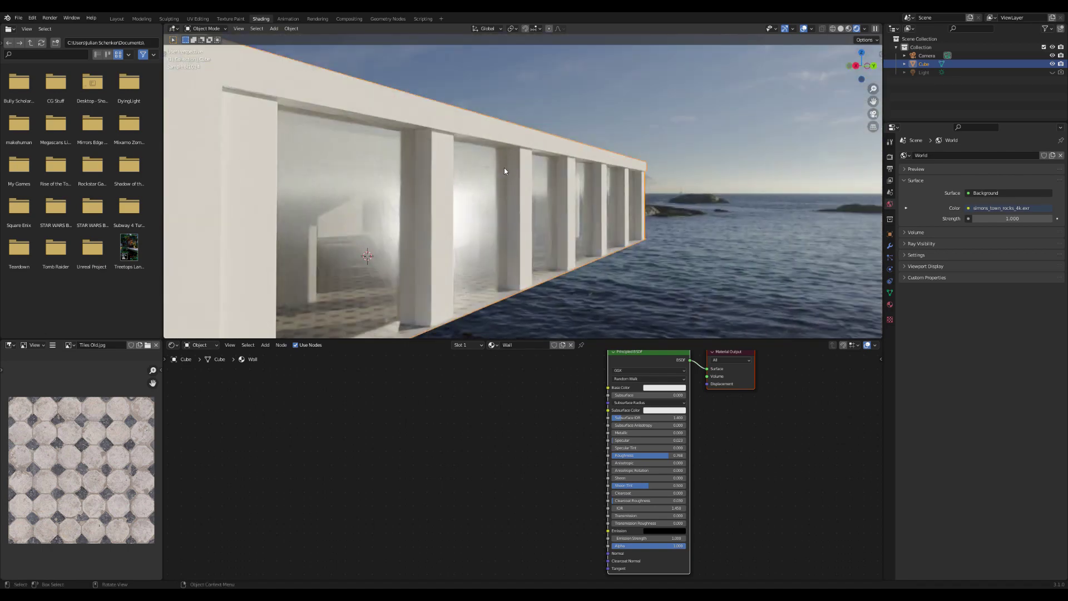
{"action": "scroll", "coordinate": [588, 241], "scroll_direction": "up", "scroll_amount": 2}
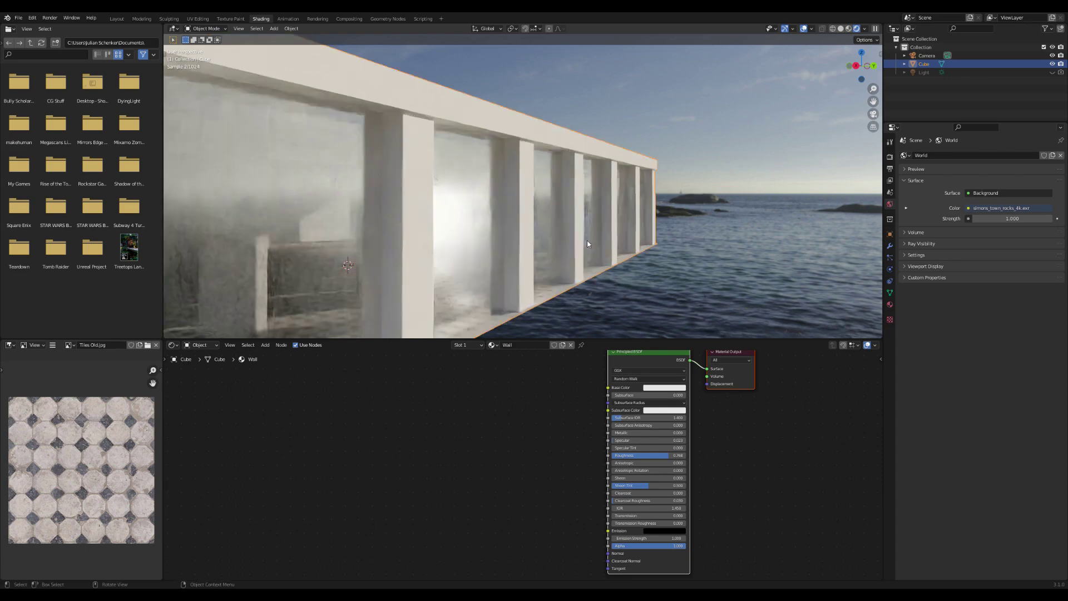
{"action": "middle_click_drag", "start_coordinate": [586, 239], "coordinate": [644, 238]}
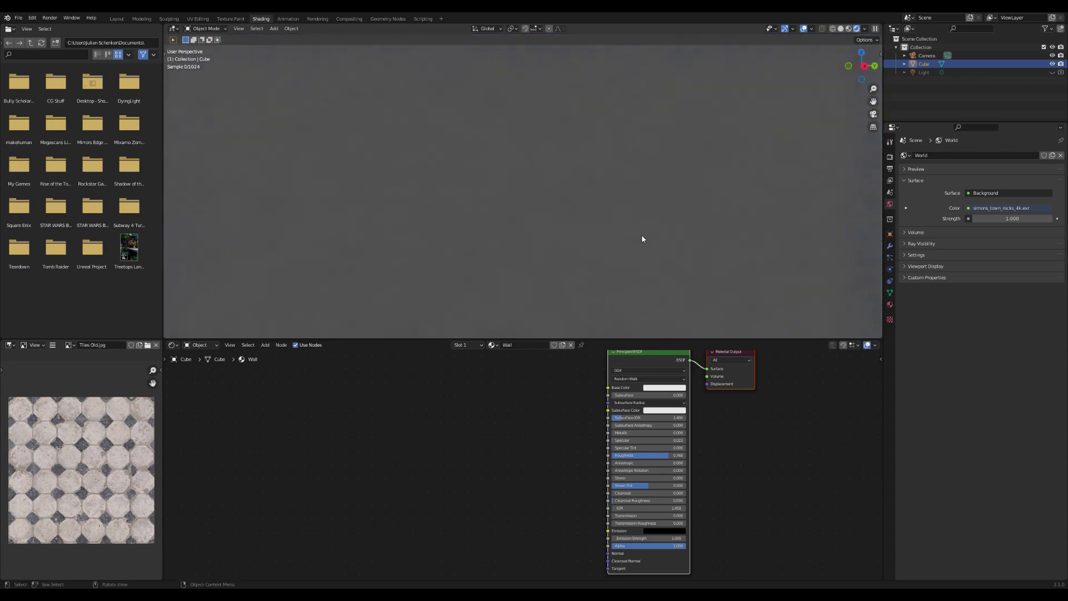
{"action": "middle_click_drag", "start_coordinate": [701, 163], "coordinate": [696, 149]}
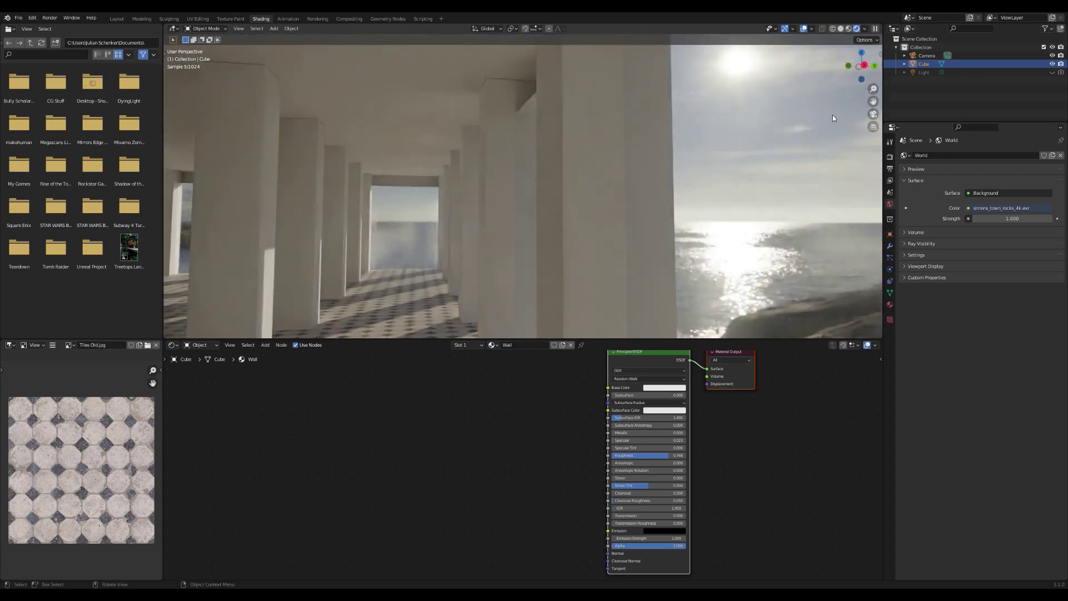
{"action": "left_click_drag", "start_coordinate": [874, 100], "coordinate": [963, 44]}
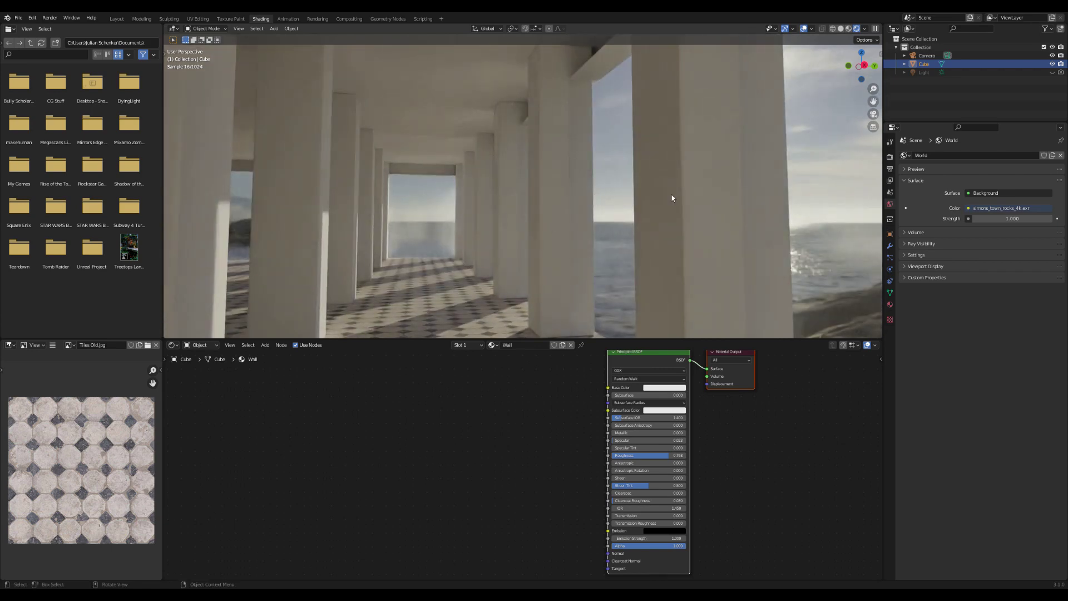
Step: Show the world shader nodes and set the environment mapping's Z rotation to -204°
{"action": "left_click", "coordinate": [201, 345]}
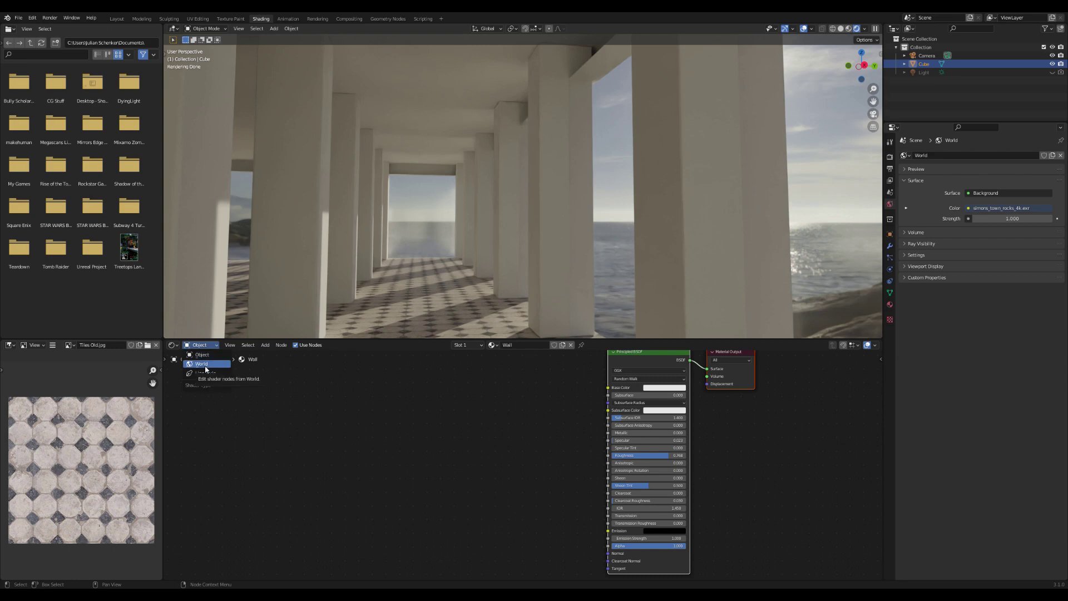
{"action": "left_click", "coordinate": [205, 363]}
{"action": "scroll", "coordinate": [461, 423], "scroll_direction": "up", "scroll_amount": 2}
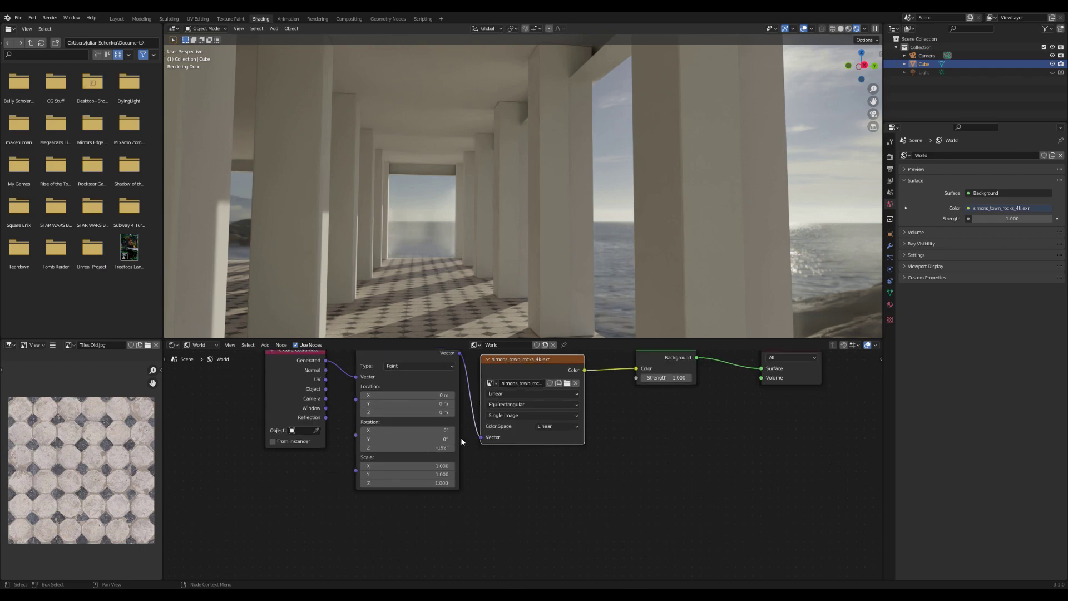
{"action": "middle_click_drag", "start_coordinate": [405, 399], "coordinate": [406, 432]}
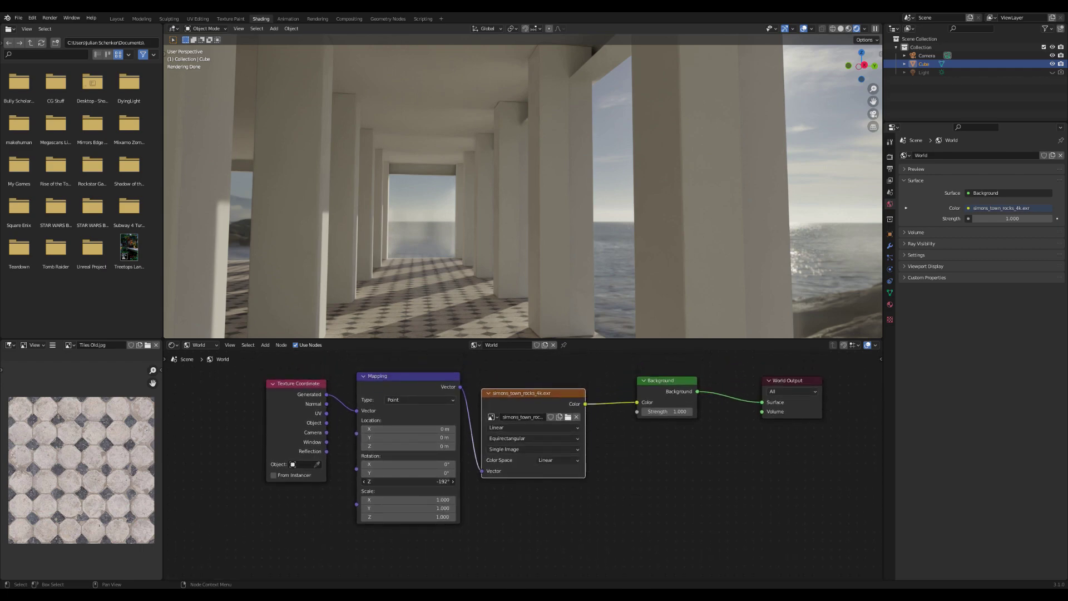
{"action": "left_click_drag", "start_coordinate": [408, 481], "coordinate": [438, 484]}
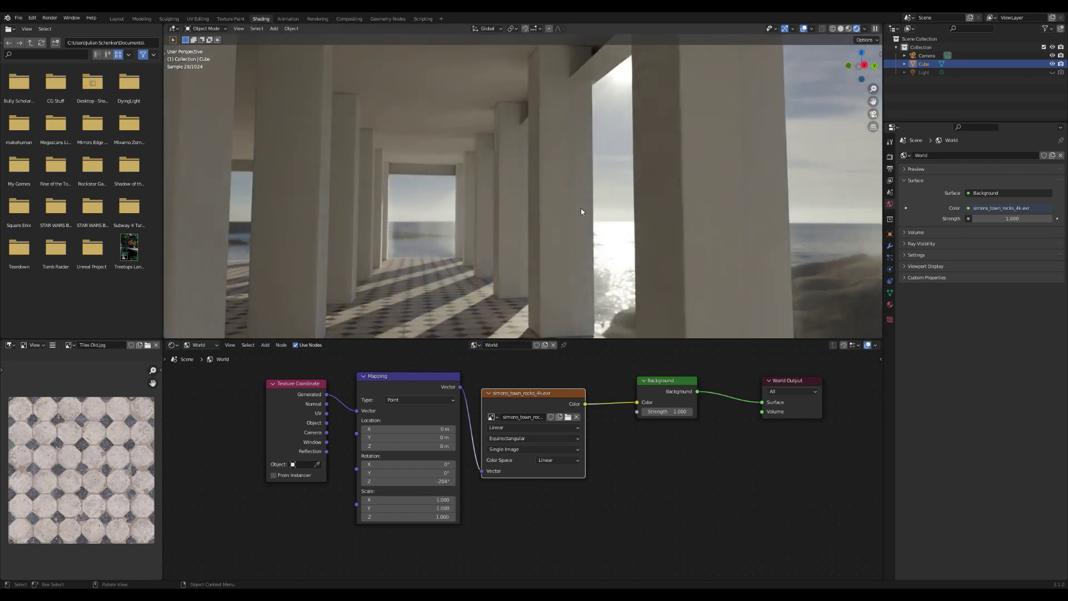
Step: Replace the world's environment image with snowy_hillside_02_4k.hdr and view the building against it
{"action": "middle_click_drag", "start_coordinate": [598, 198], "coordinate": [577, 222]}
{"action": "scroll", "coordinate": [577, 222], "scroll_direction": "down", "scroll_amount": 6}
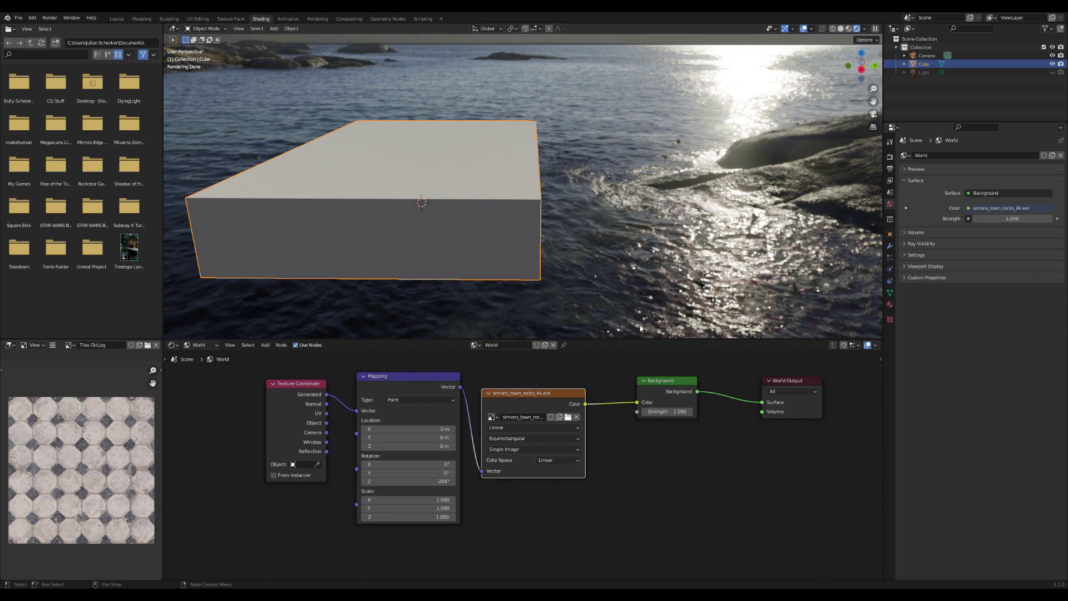
{"action": "key", "text": "ctrl+z"}
{"action": "middle_click_drag", "start_coordinate": [608, 278], "coordinate": [843, 134]}
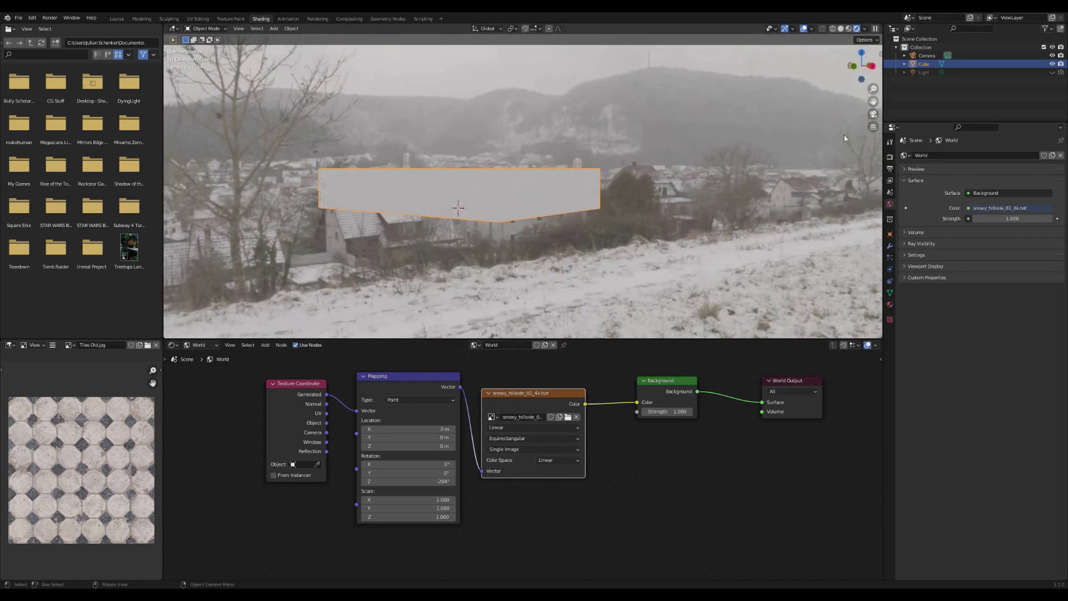
{"action": "left_click", "coordinate": [873, 114]}
{"action": "middle_click_drag", "start_coordinate": [729, 137], "coordinate": [629, 155]}
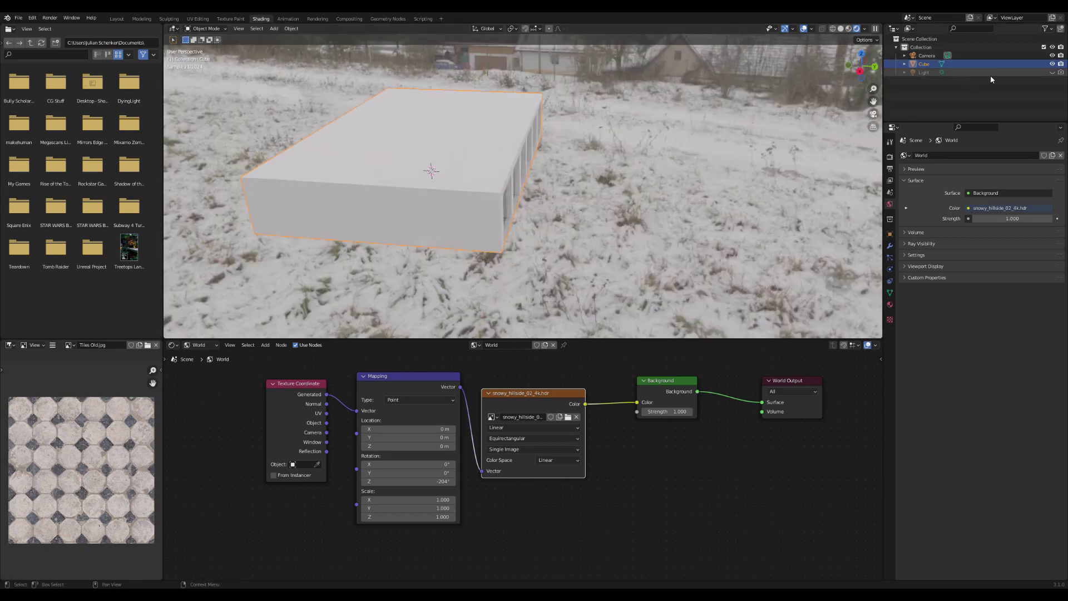
Step: Unhide the sun light, select it, and check its effect on the hall through the camera and from outside
{"action": "left_click", "coordinate": [1052, 72]}
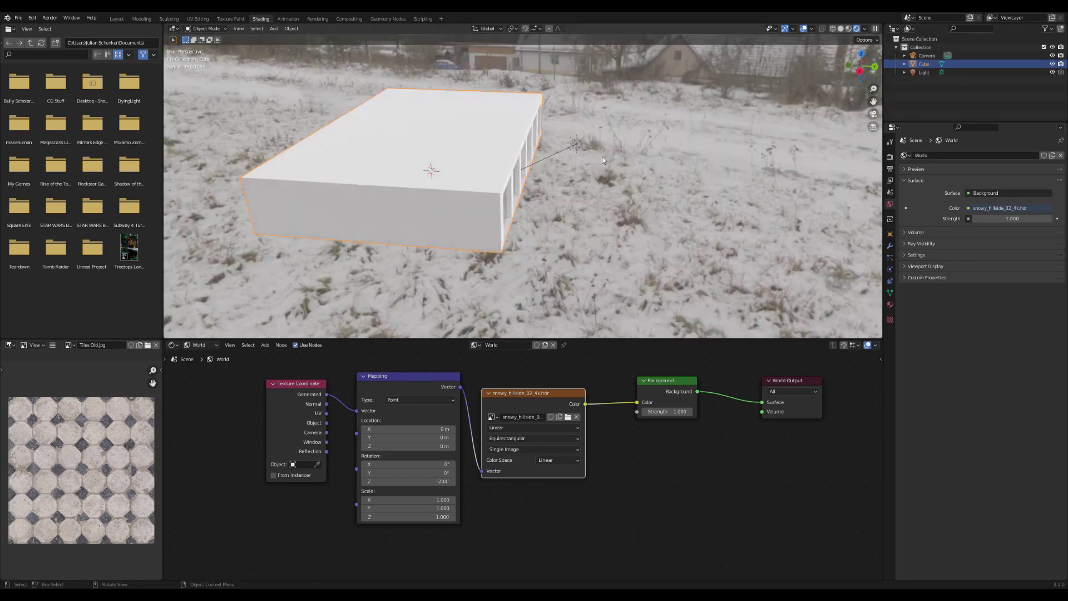
{"action": "left_click", "coordinate": [577, 144]}
{"action": "middle_click_drag", "start_coordinate": [580, 143], "coordinate": [845, 122]}
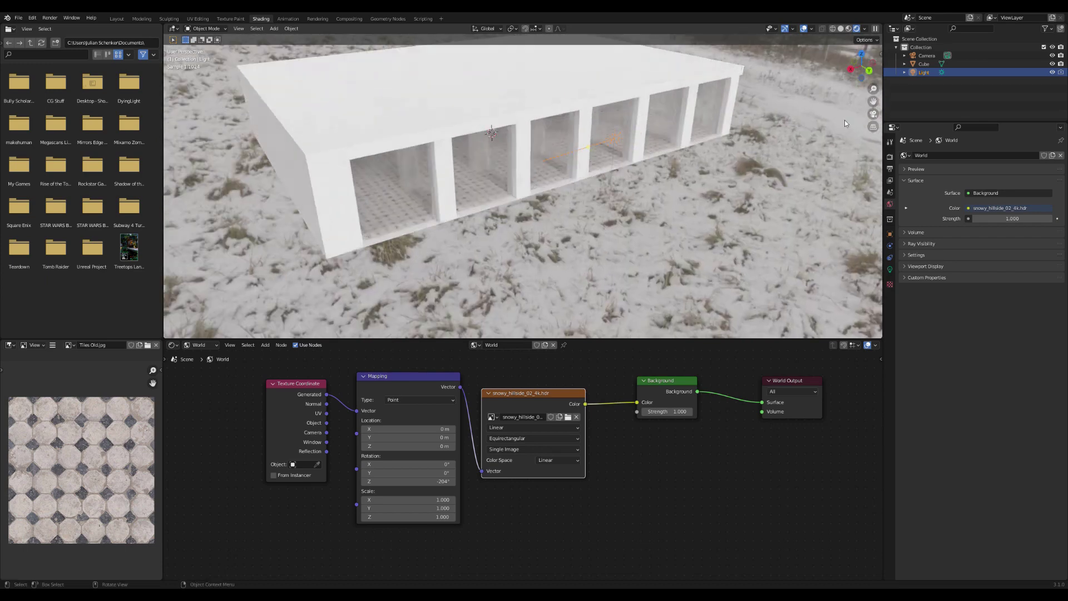
{"action": "left_click", "coordinate": [873, 115]}
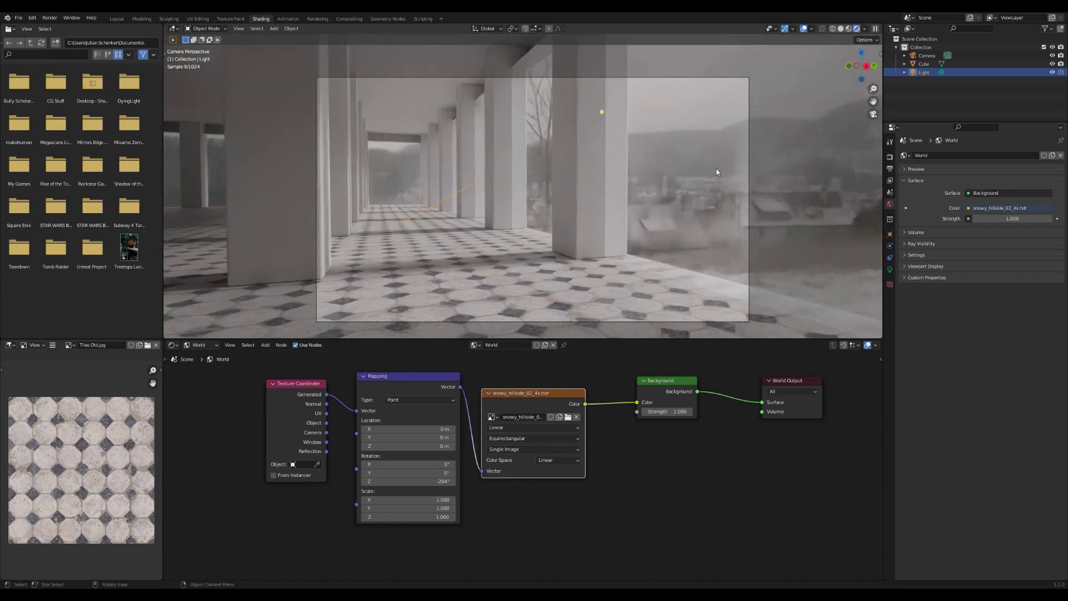
{"action": "middle_click_drag", "start_coordinate": [499, 181], "coordinate": [371, 239]}
{"action": "left_click_drag", "start_coordinate": [560, 201], "coordinate": [642, 175]}
{"action": "middle_click_drag", "start_coordinate": [787, 157], "coordinate": [710, 133]}
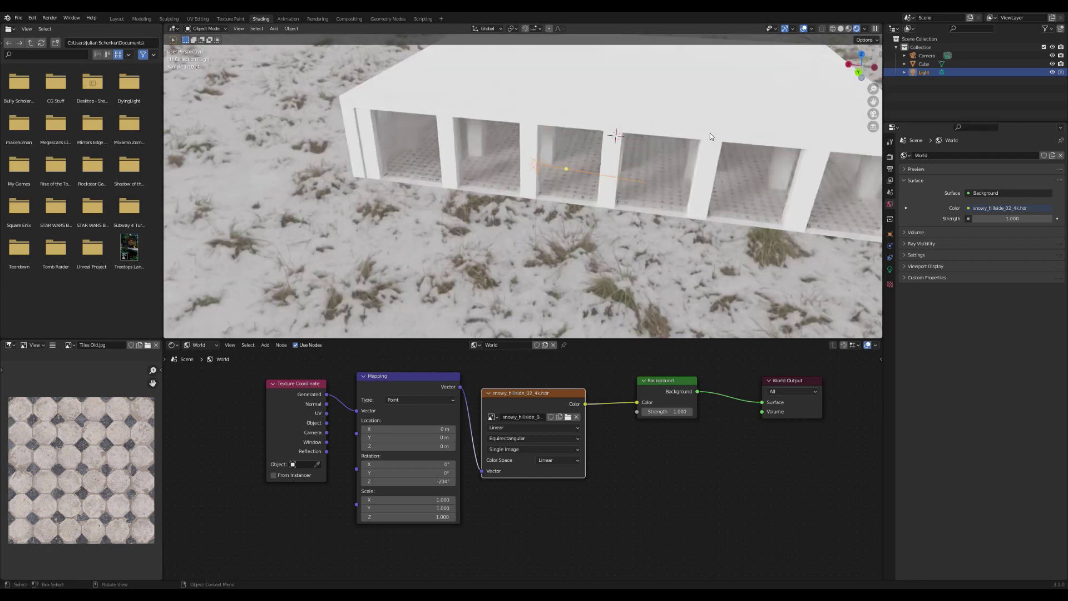
Step: Set the sun light's strength to 10 and view the hall through the camera
{"action": "left_click", "coordinate": [889, 268]}
{"action": "left_click", "coordinate": [1004, 214]}
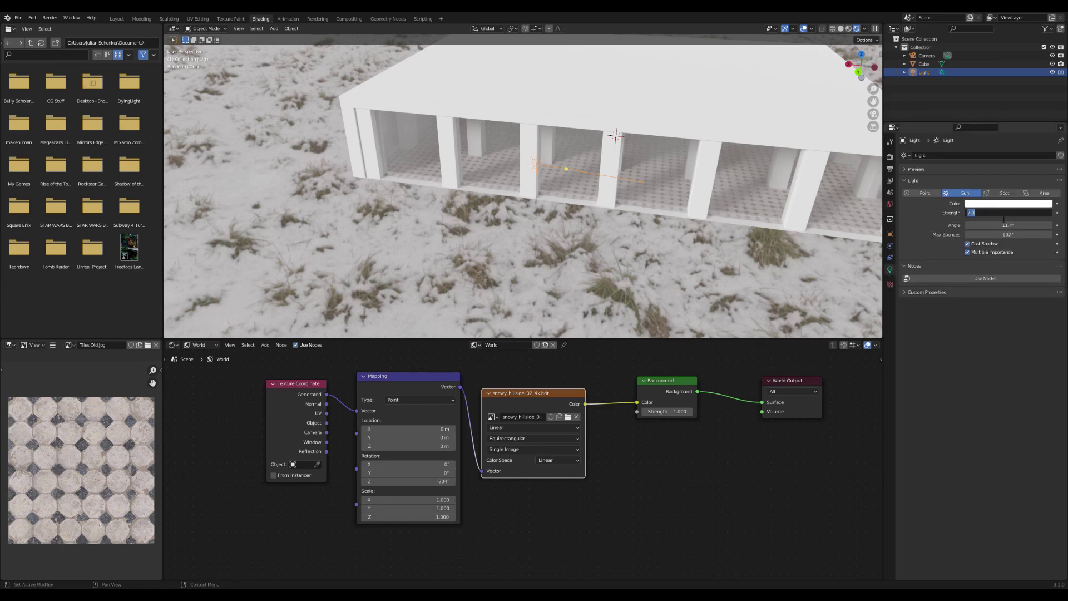
{"action": "type", "text": "10"}
{"action": "key", "text": "Return"}
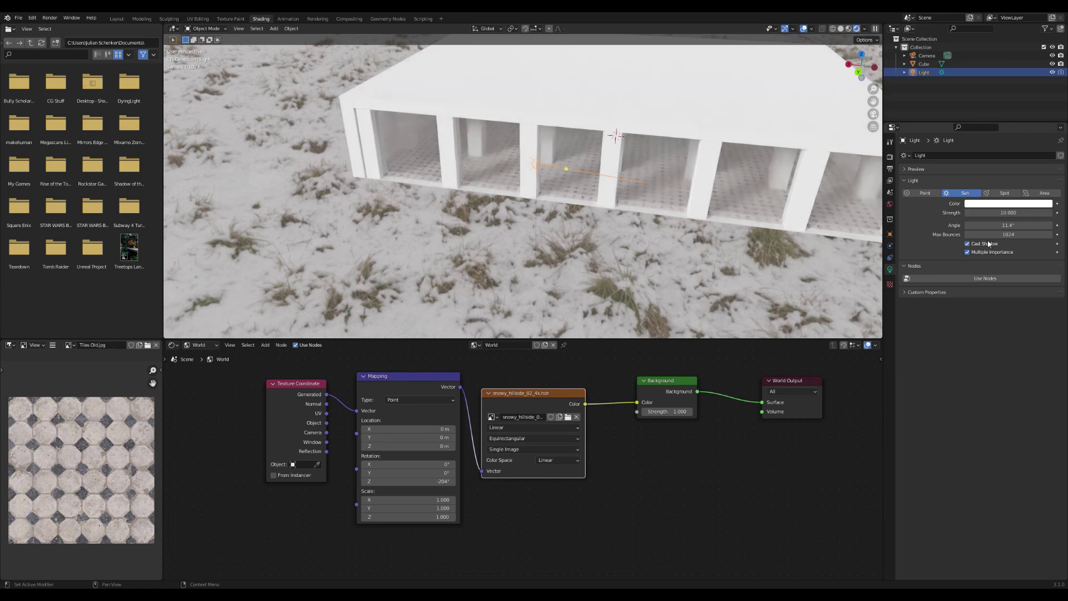
{"action": "left_click", "coordinate": [873, 115]}
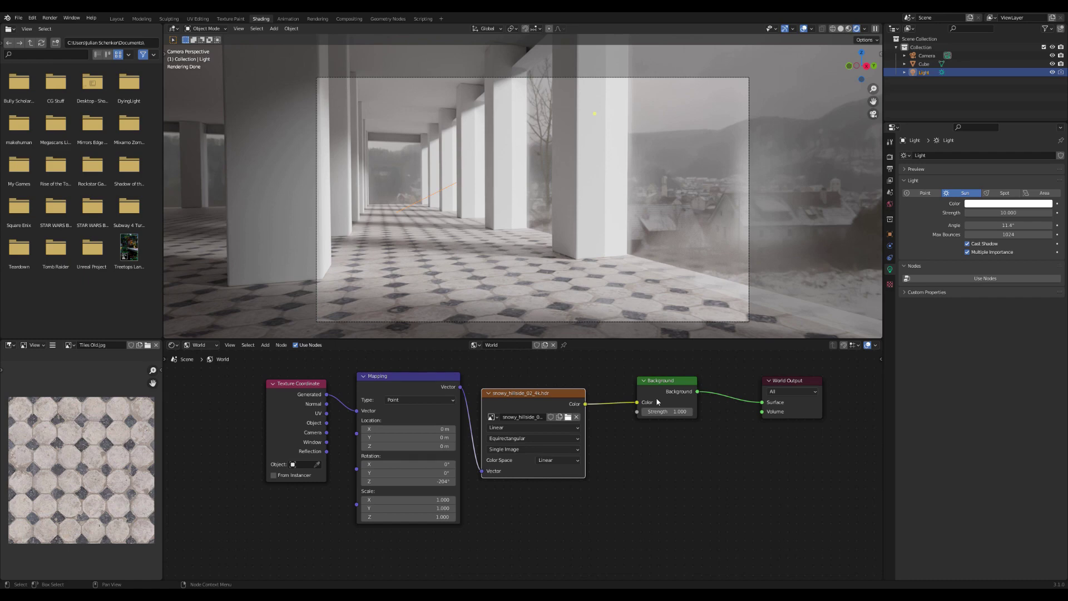
Step: Switch the world's environment image to kloppenheim_06_4k.hdr and view the building from outside
{"action": "key", "text": "ctrl+z"}
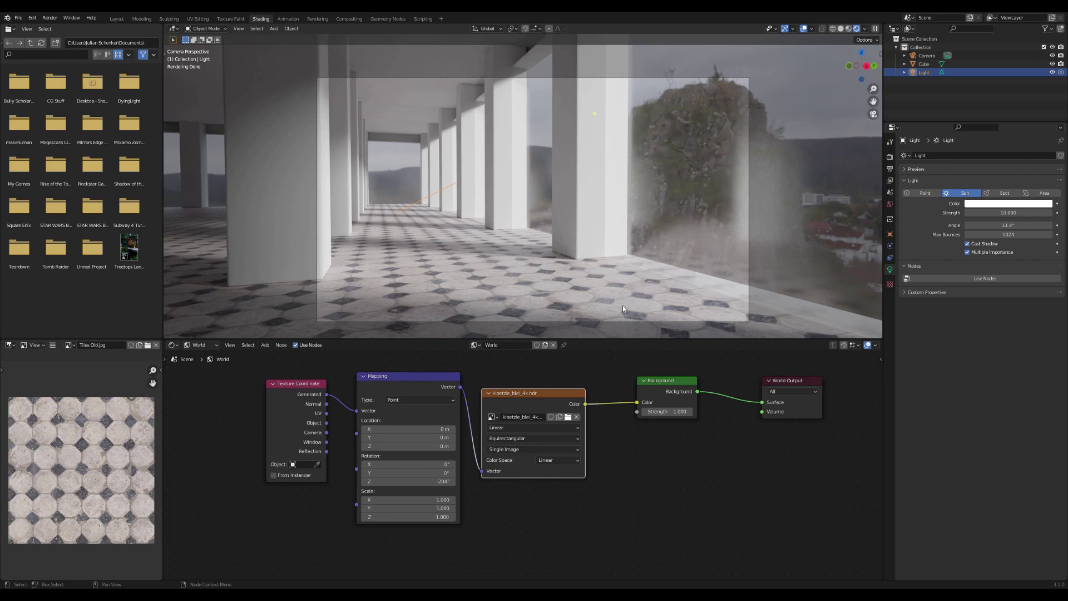
{"action": "key", "text": "ctrl+z"}
{"action": "key", "text": "KP_0"}
{"action": "scroll", "coordinate": [598, 167], "scroll_direction": "down", "scroll_amount": 6}
{"action": "middle_click_drag", "start_coordinate": [598, 167], "coordinate": [496, 201]}
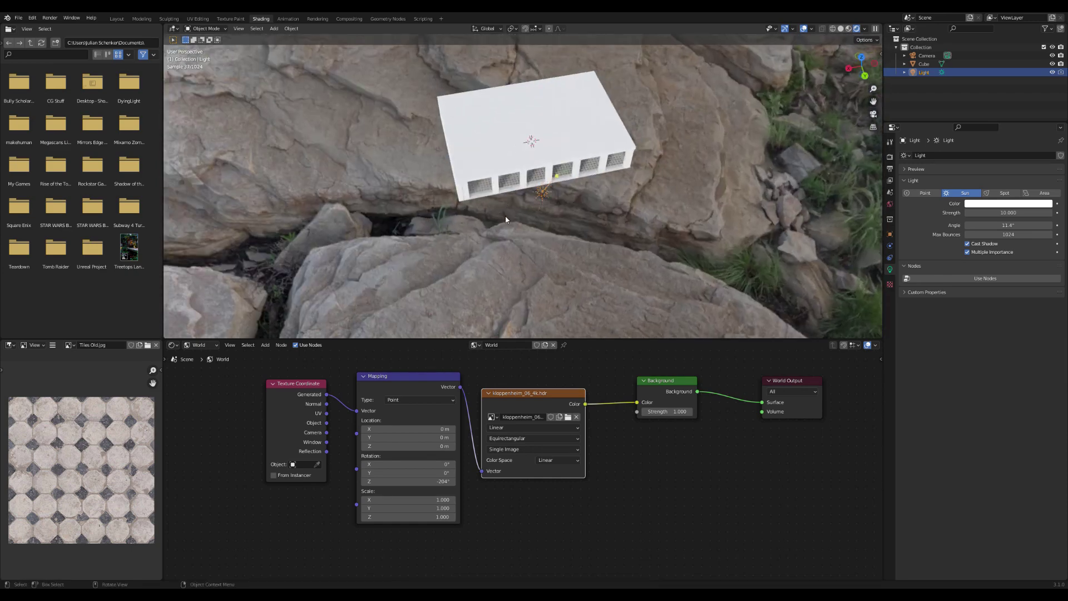
Step: Move the sun light to the outer corner of the columned building
{"action": "key", "text": "g"}
{"action": "left_click", "coordinate": [623, 214]}
{"action": "middle_click_drag", "start_coordinate": [604, 196], "coordinate": [554, 198]}
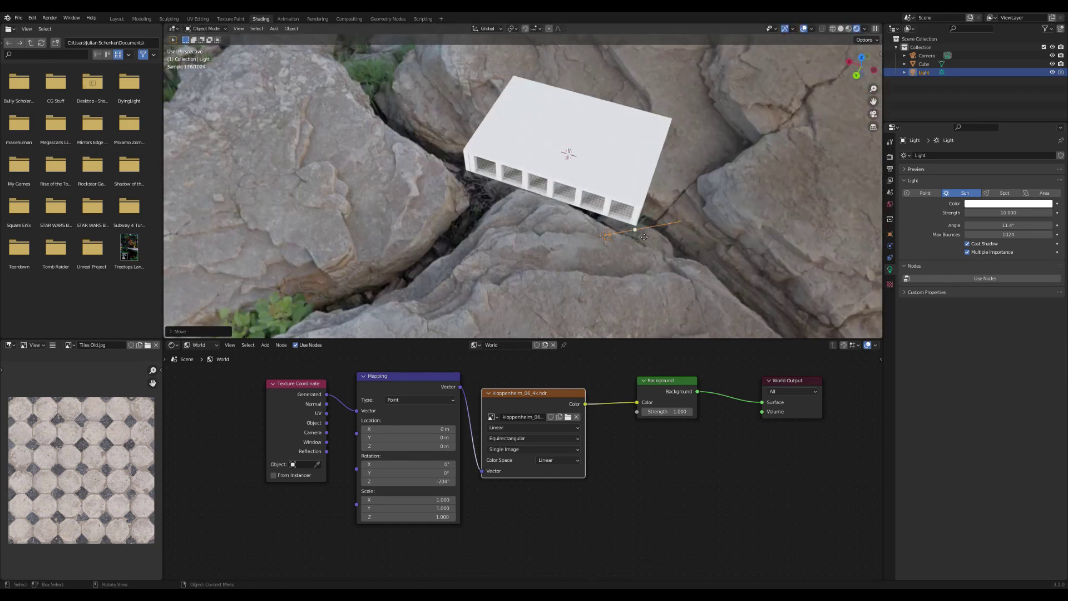
Step: Rotate the sun light around the global Z axis to match the sunset sky, fine-tuning its direction through the camera
{"action": "middle_click_drag", "start_coordinate": [644, 237], "coordinate": [645, 131]}
{"action": "key", "text": "r"}
{"action": "key", "text": "z"}
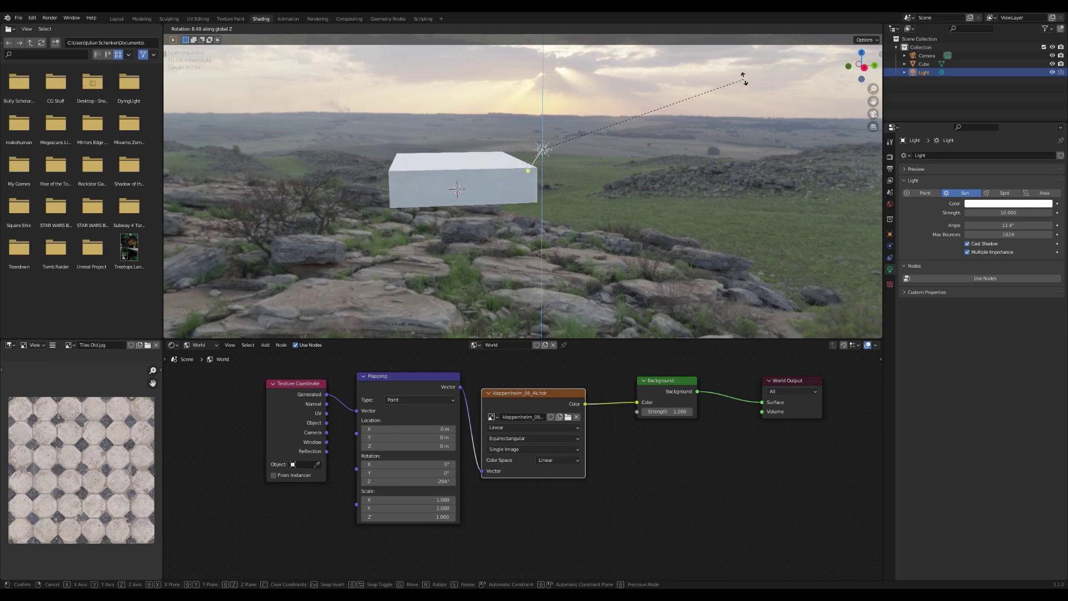
{"action": "left_click", "coordinate": [778, 58]}
{"action": "left_click", "coordinate": [874, 114]}
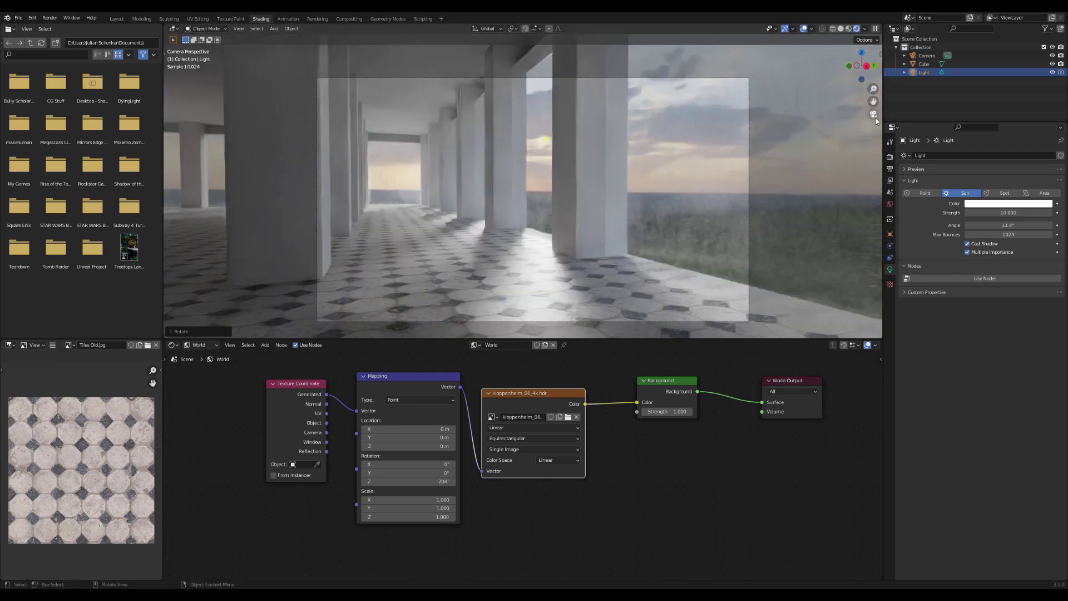
{"action": "key", "text": "r"}
{"action": "key", "text": "z"}
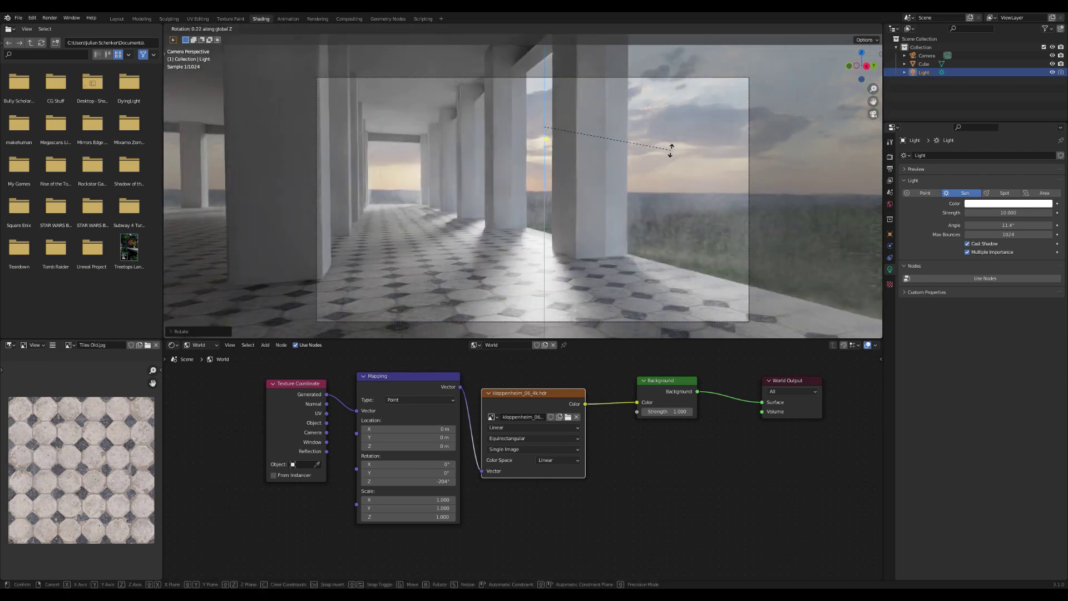
{"action": "left_click", "coordinate": [684, 150]}
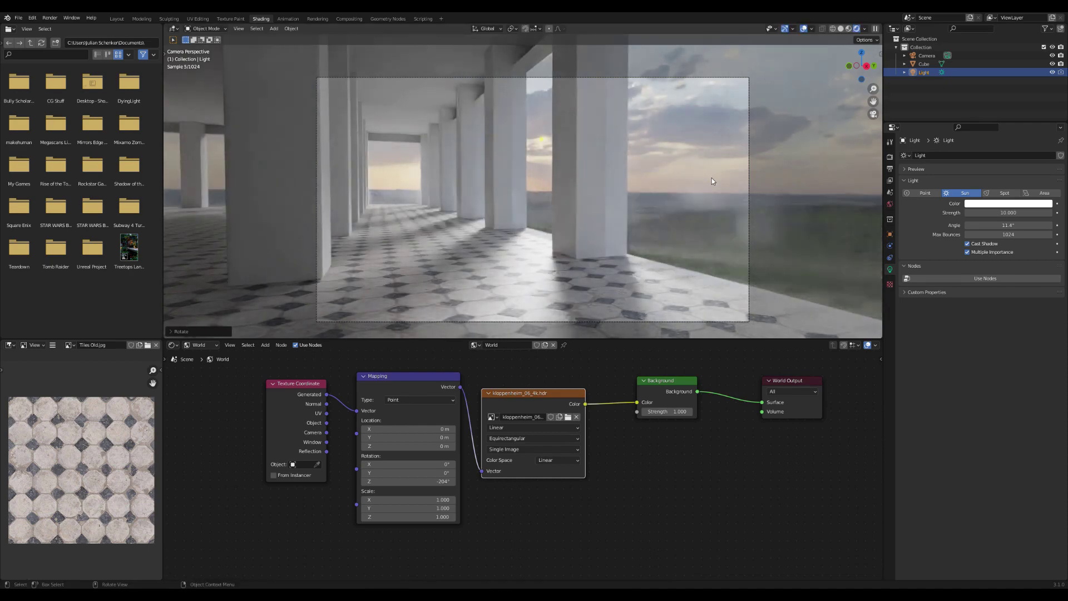
Step: Tint the sun light a warm pale orange with hue 0.083 and full value
{"action": "left_click", "coordinate": [1034, 205]}
{"action": "left_click", "coordinate": [1006, 131]}
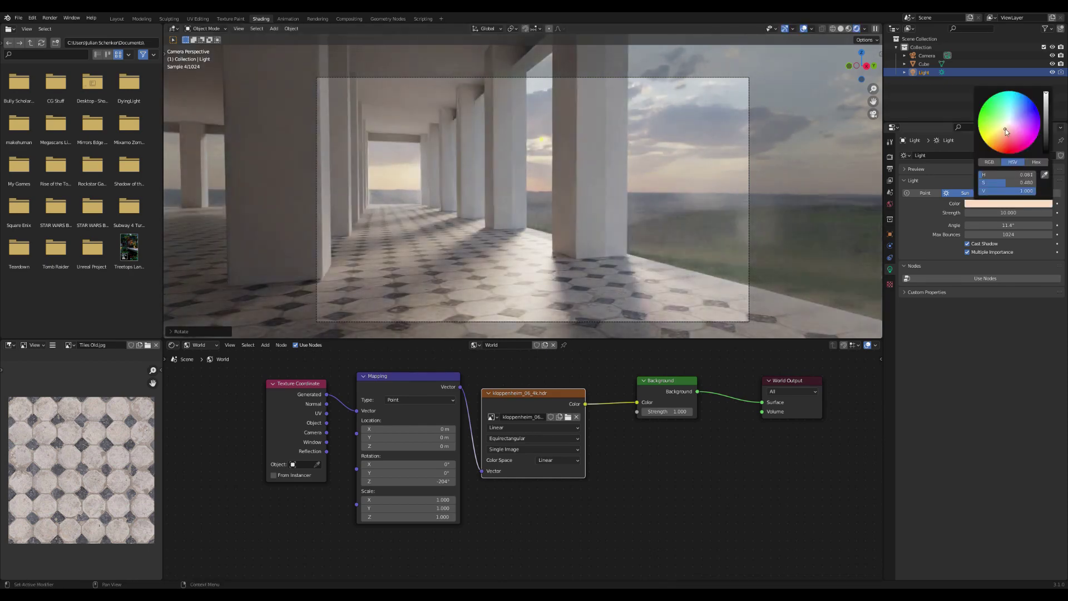
{"action": "key", "text": "h"}
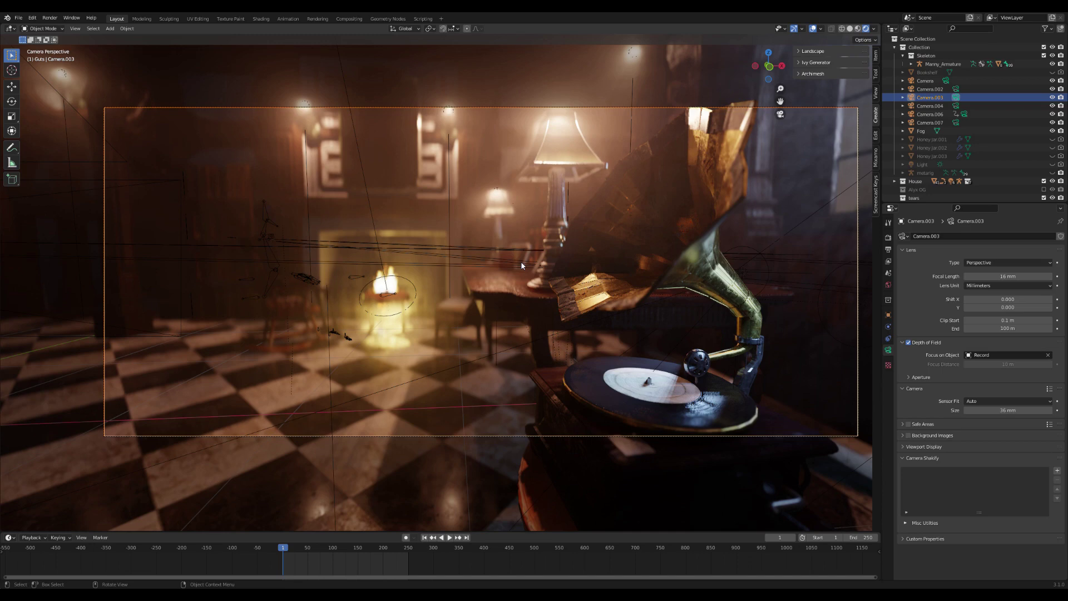
Step: Play the gramophone room's animation through the camera and return to frame 1
{"action": "scroll", "coordinate": [520, 266], "scroll_direction": "up", "scroll_amount": 2}
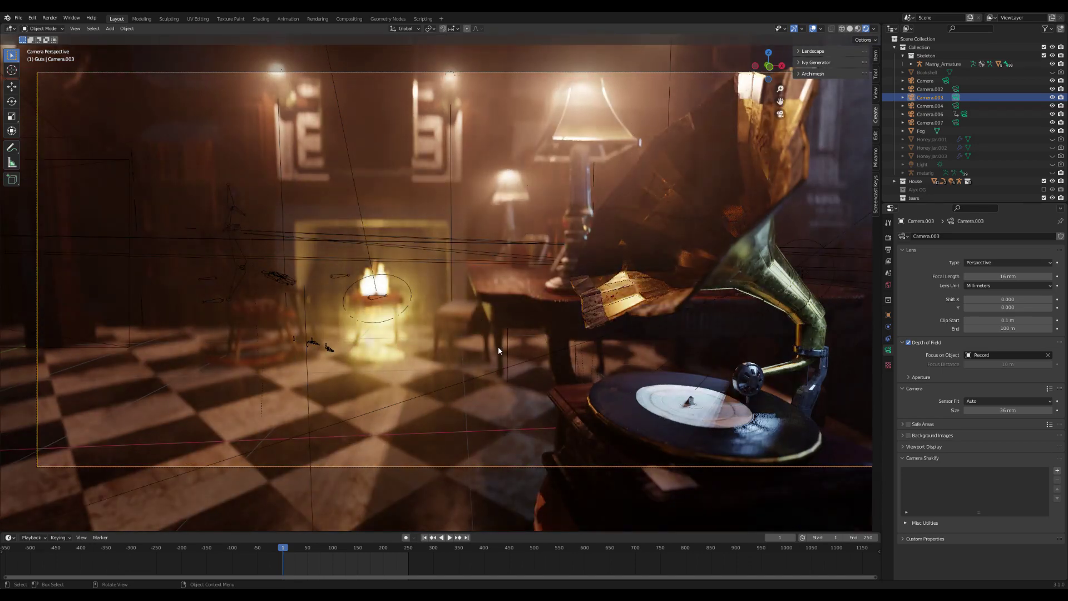
{"action": "scroll", "coordinate": [498, 350], "scroll_direction": "down", "scroll_amount": 1}
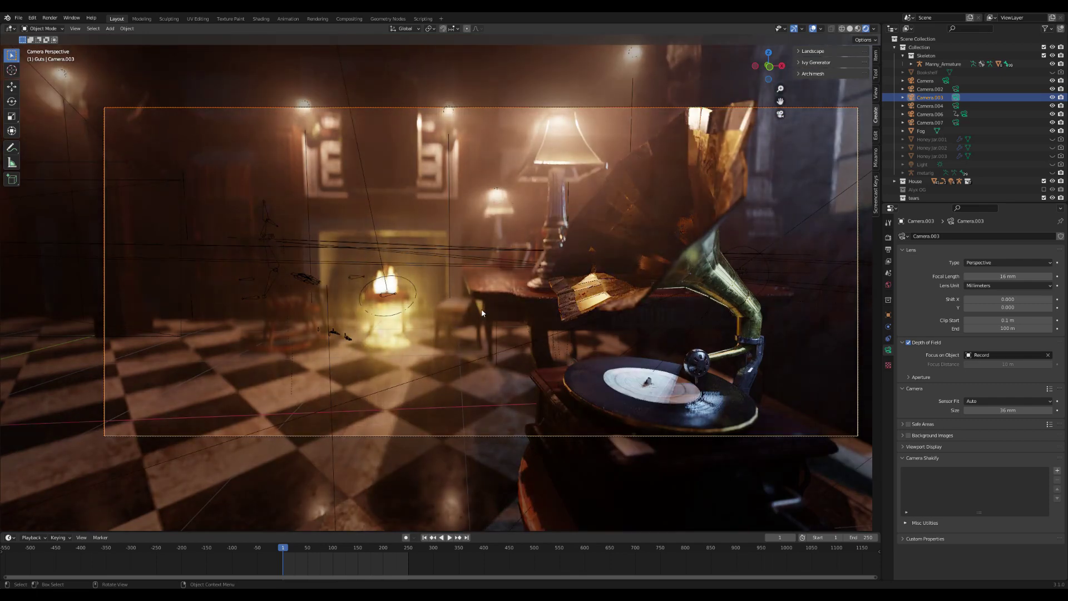
{"action": "key", "text": "space"}
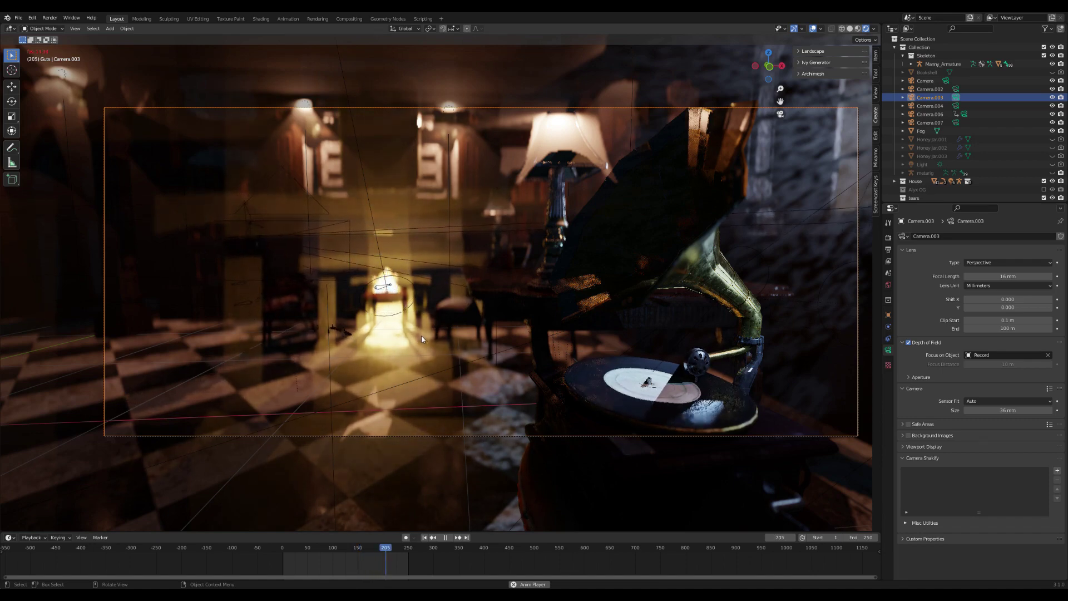
{"action": "key", "text": "space"}
{"action": "key", "text": "shift+Left"}
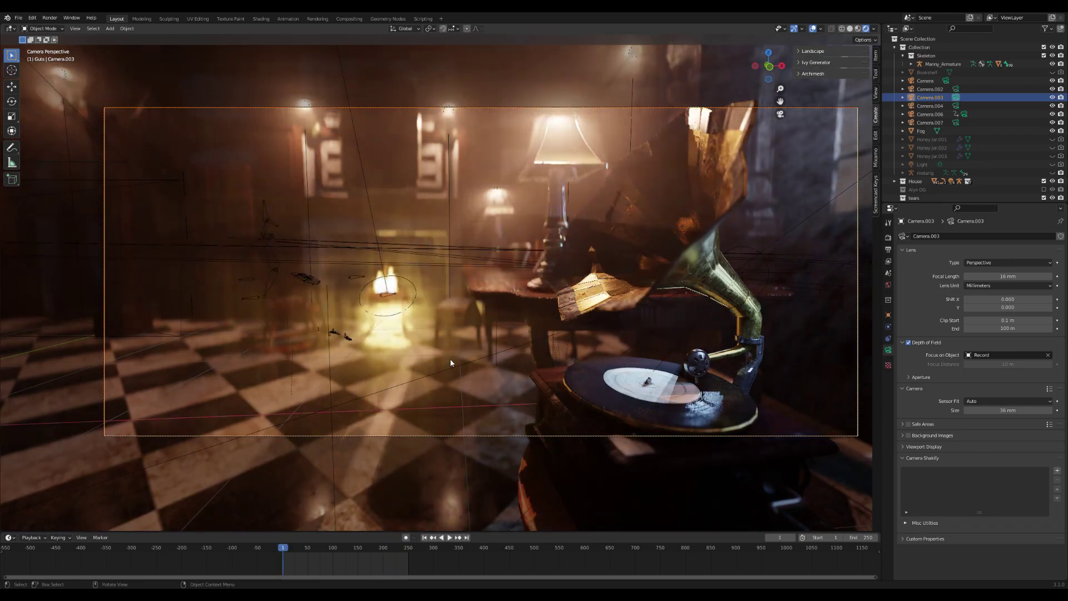
Step: Hide the blue spot light and point light beside the gramophone and view the room through the camera
{"action": "middle_click_drag", "start_coordinate": [672, 338], "coordinate": [649, 346]}
{"action": "scroll", "coordinate": [651, 348], "scroll_direction": "down", "scroll_amount": 3}
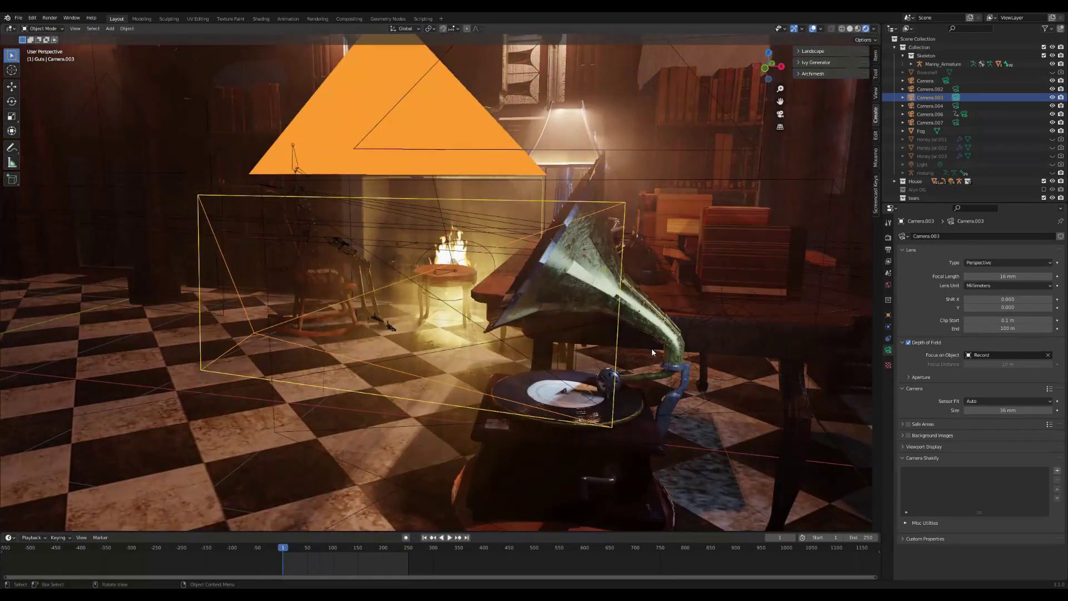
{"action": "left_click", "coordinate": [743, 316]}
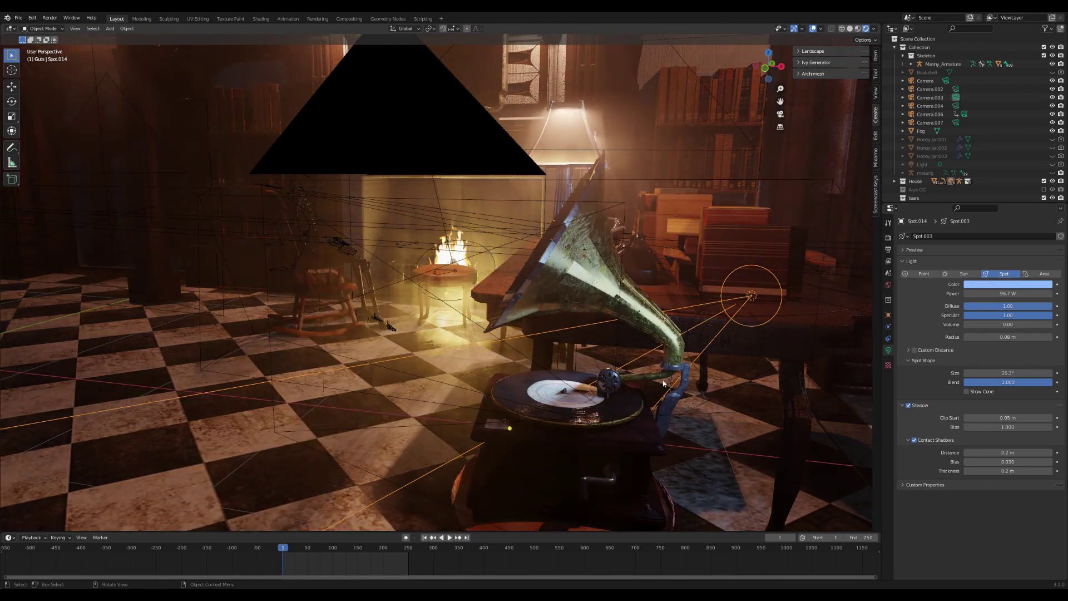
{"action": "left_click", "coordinate": [723, 380]}
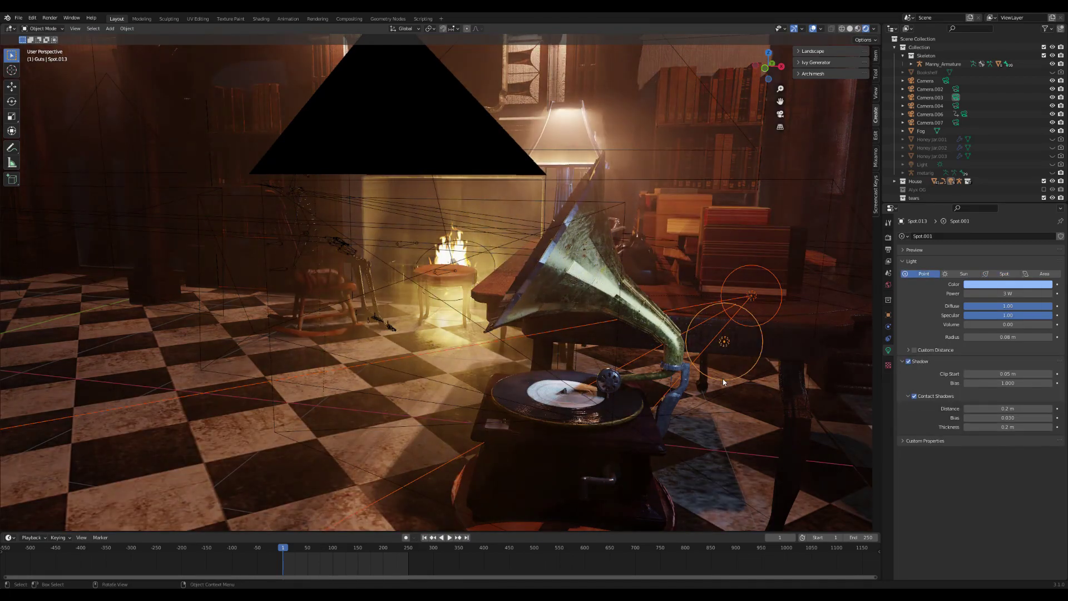
{"action": "key", "text": "h"}
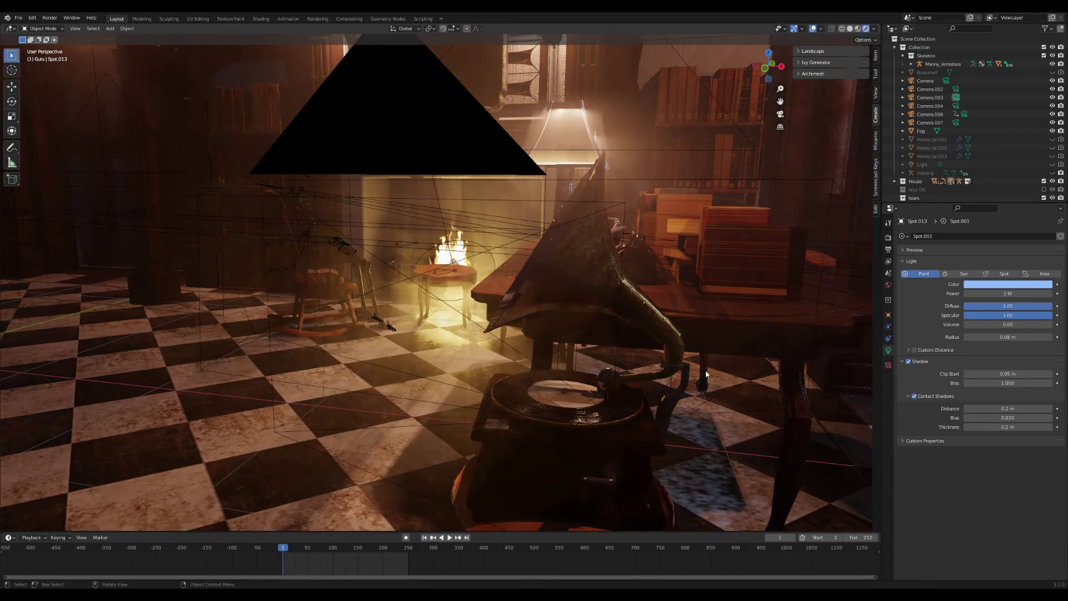
{"action": "left_click", "coordinate": [781, 114]}
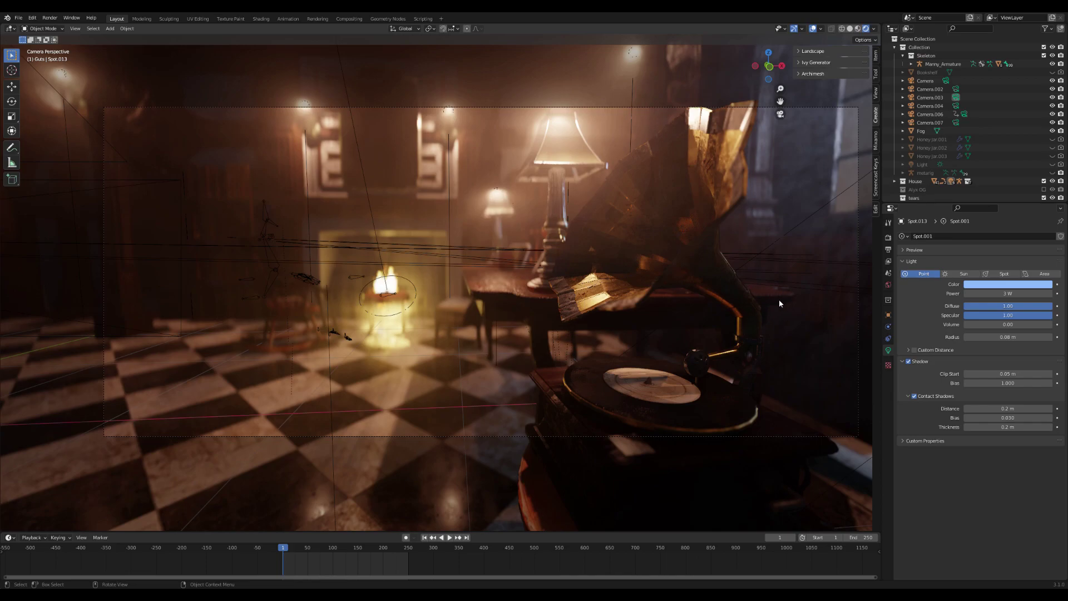
Step: Inspect the gramophone from several angles, show its lights again, and select the spot light to view its effect through the camera
{"action": "middle_click_drag", "start_coordinate": [734, 340], "coordinate": [778, 344]}
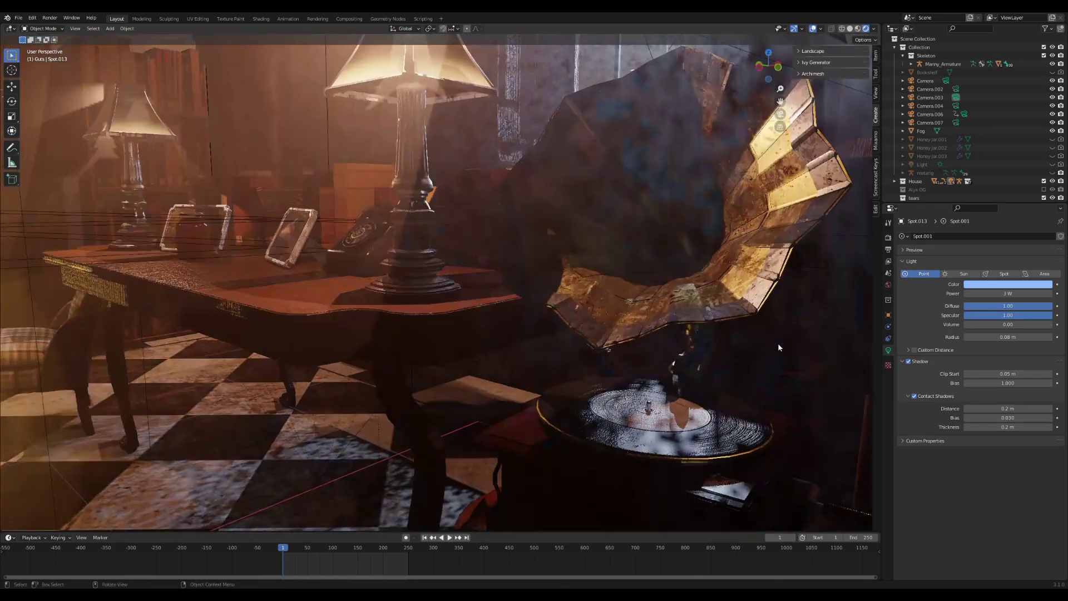
{"action": "scroll", "coordinate": [795, 357], "scroll_direction": "down", "scroll_amount": 3}
{"action": "middle_click_drag", "start_coordinate": [823, 312], "coordinate": [746, 301]}
{"action": "left_click", "coordinate": [783, 307]}
{"action": "left_click", "coordinate": [783, 302]}
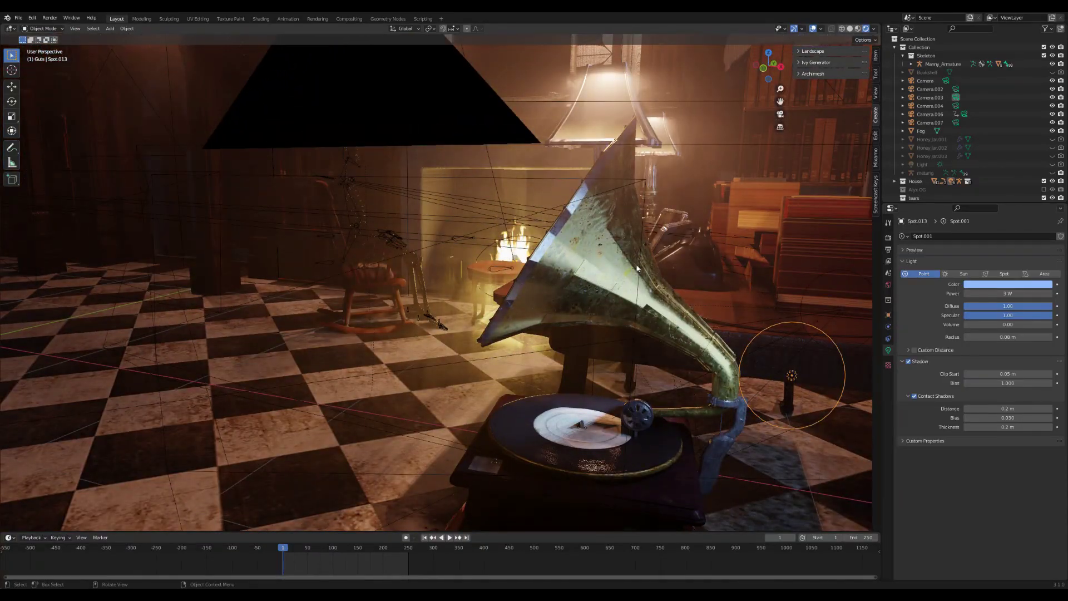
{"action": "left_click", "coordinate": [803, 324]}
{"action": "middle_click_drag", "start_coordinate": [775, 325], "coordinate": [690, 312]}
{"action": "left_click", "coordinate": [780, 114]}
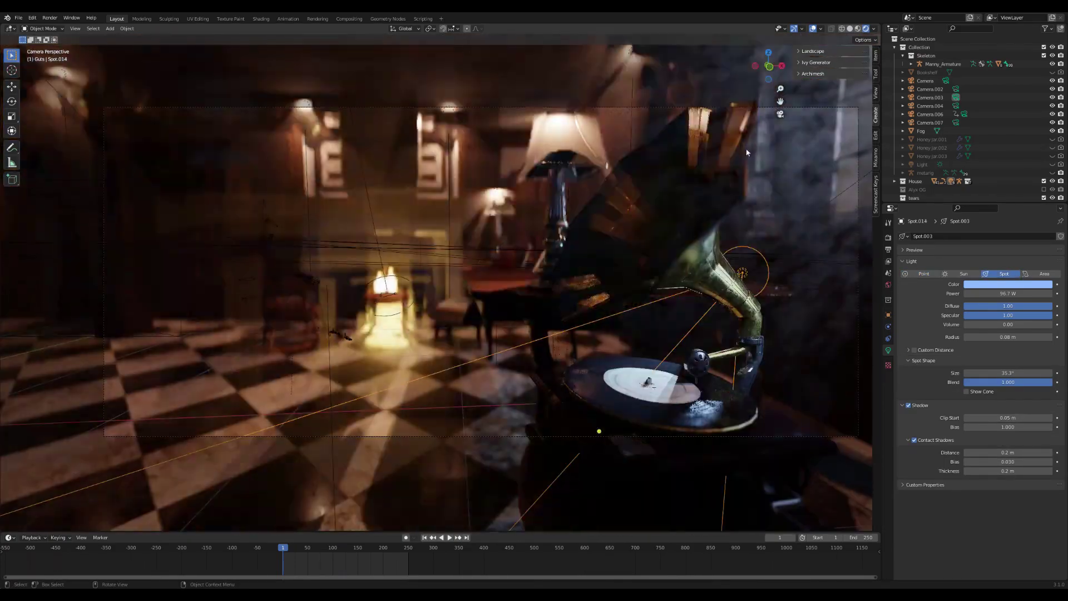
Step: Select both blue gramophone lights, hide them and show them again to compare the lighting through the camera
{"action": "scroll", "coordinate": [801, 302], "scroll_direction": "down", "scroll_amount": 2}
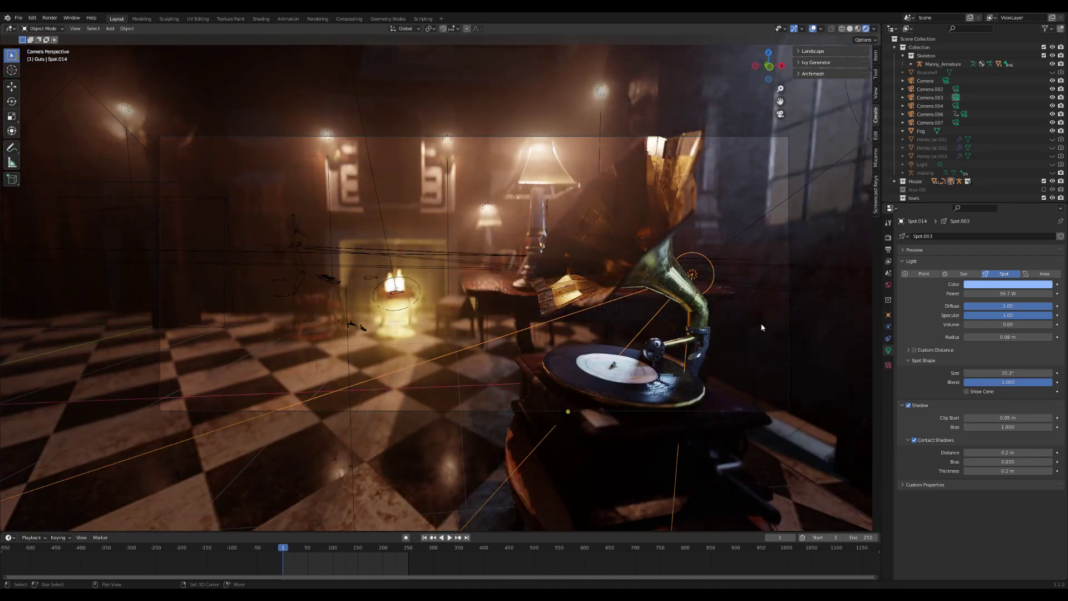
{"action": "left_click", "coordinate": [762, 327], "text": "shift"}
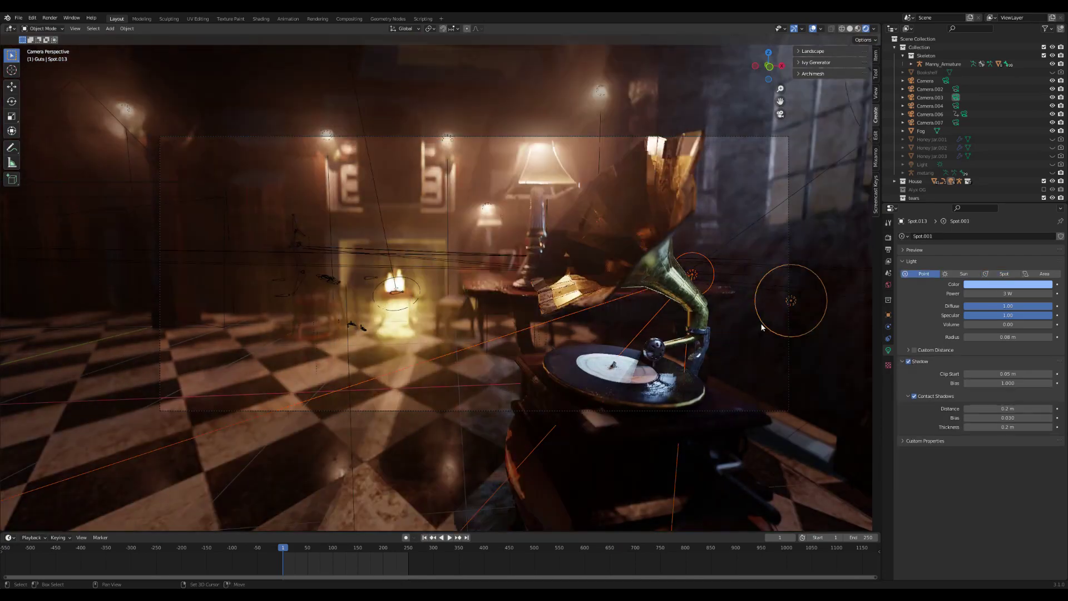
{"action": "scroll", "coordinate": [762, 328], "scroll_direction": "up", "scroll_amount": 2}
{"action": "key", "text": "h"}
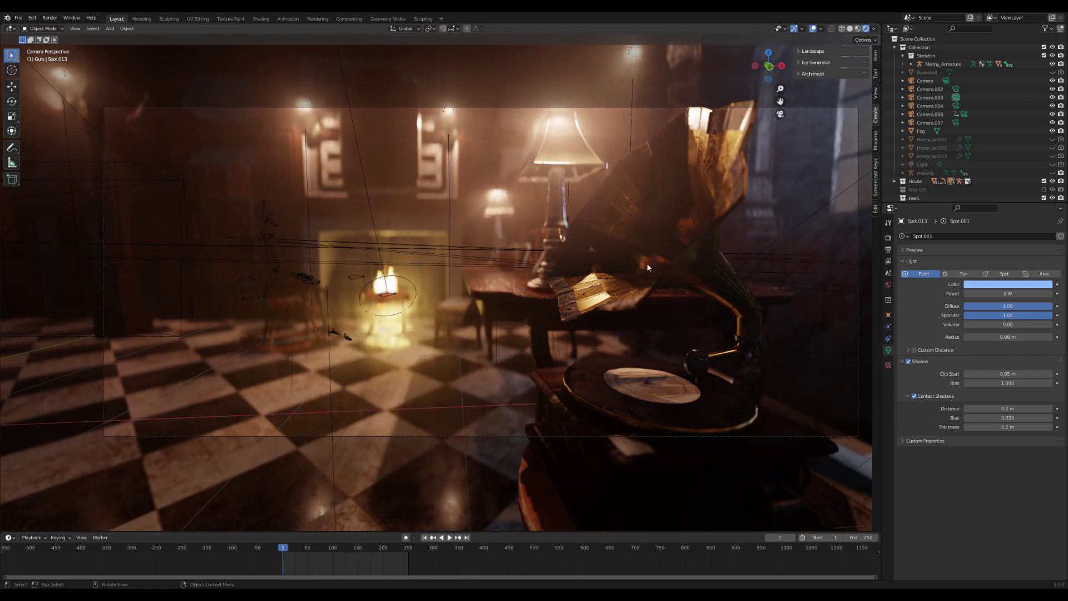
{"action": "key", "text": "alt+h"}
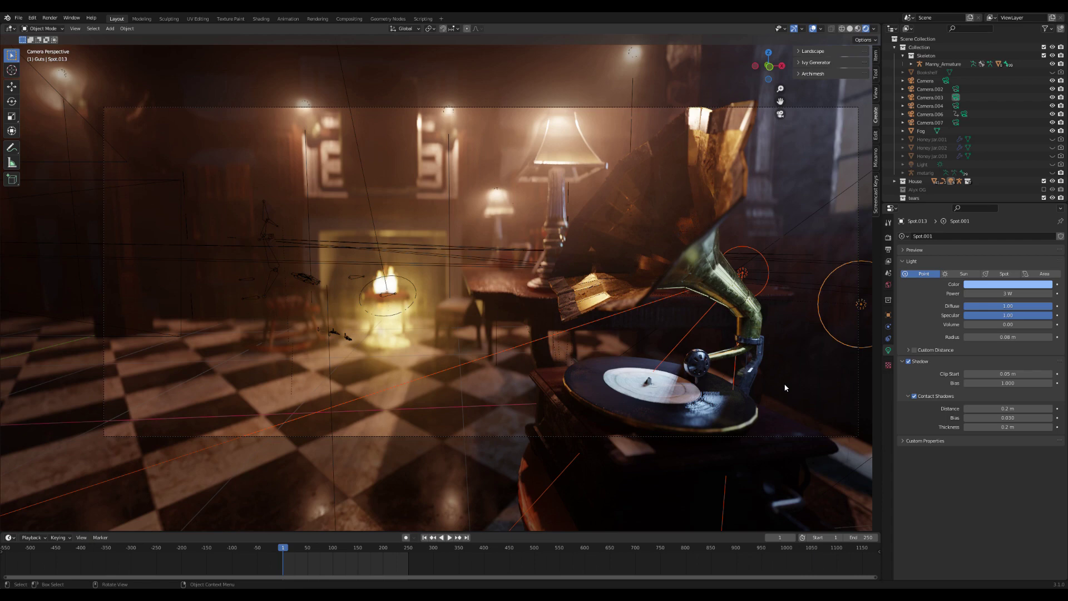
{"action": "left_click", "coordinate": [751, 436]}
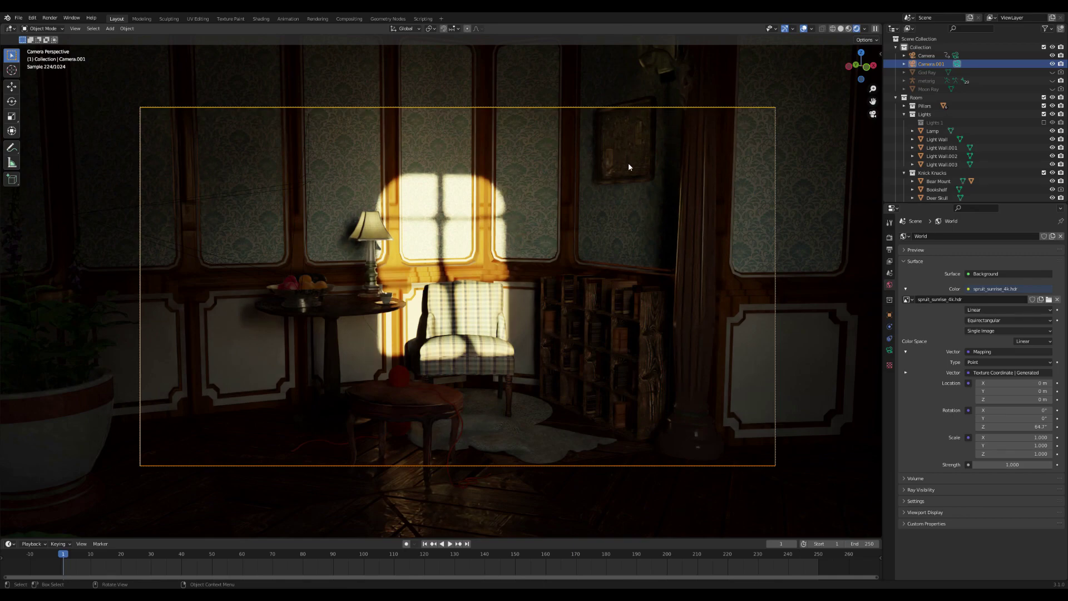
Step: View the dark room toward the arched window and select the wall lamp above the mounted animal head
{"action": "middle_click_drag", "start_coordinate": [661, 159], "coordinate": [818, 166]}
{"action": "scroll", "coordinate": [668, 164], "scroll_direction": "up", "scroll_amount": 2}
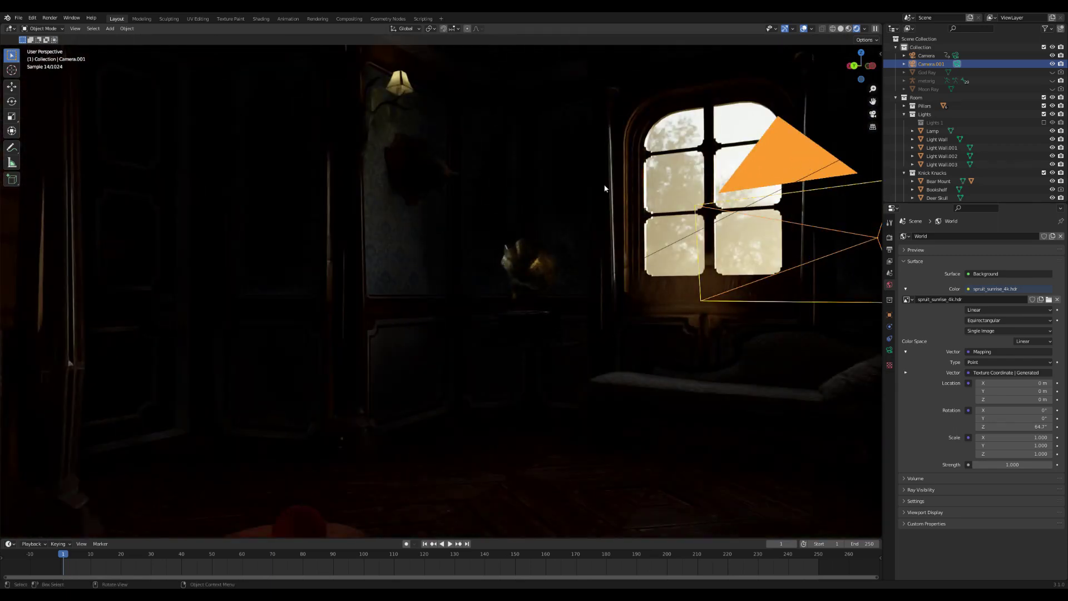
{"action": "middle_click_drag", "start_coordinate": [490, 100], "coordinate": [495, 164], "text": "shift"}
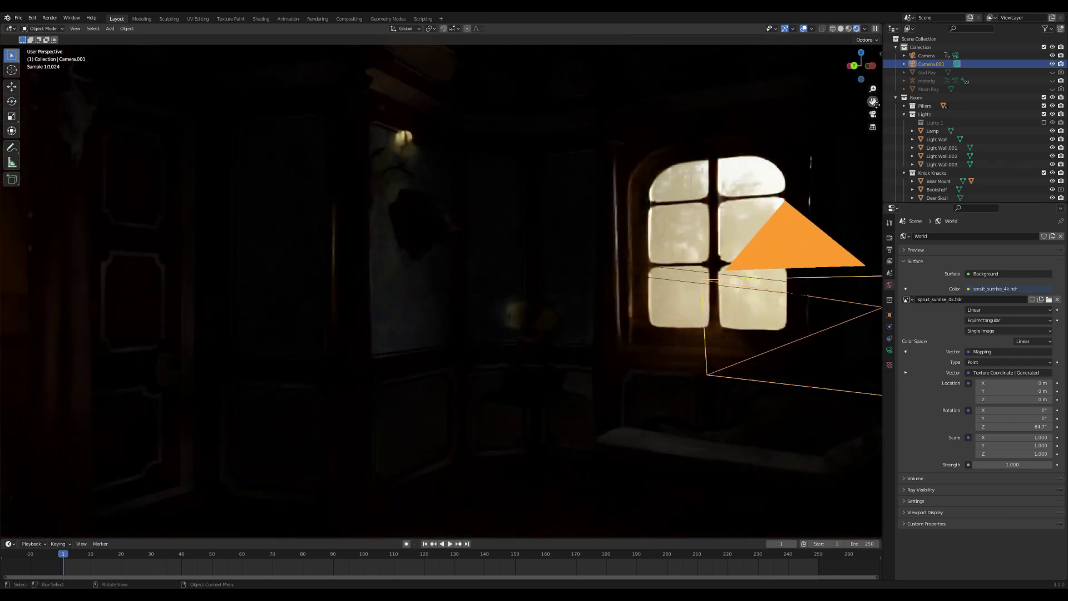
{"action": "left_click", "coordinate": [414, 152]}
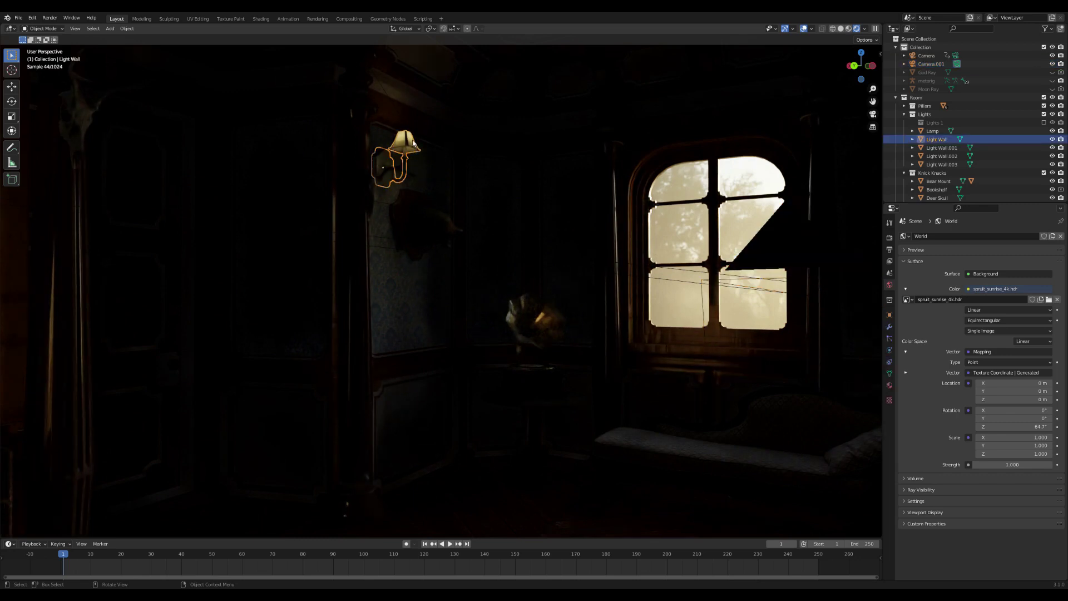
{"action": "middle_click_drag", "start_coordinate": [414, 151], "coordinate": [405, 141]}
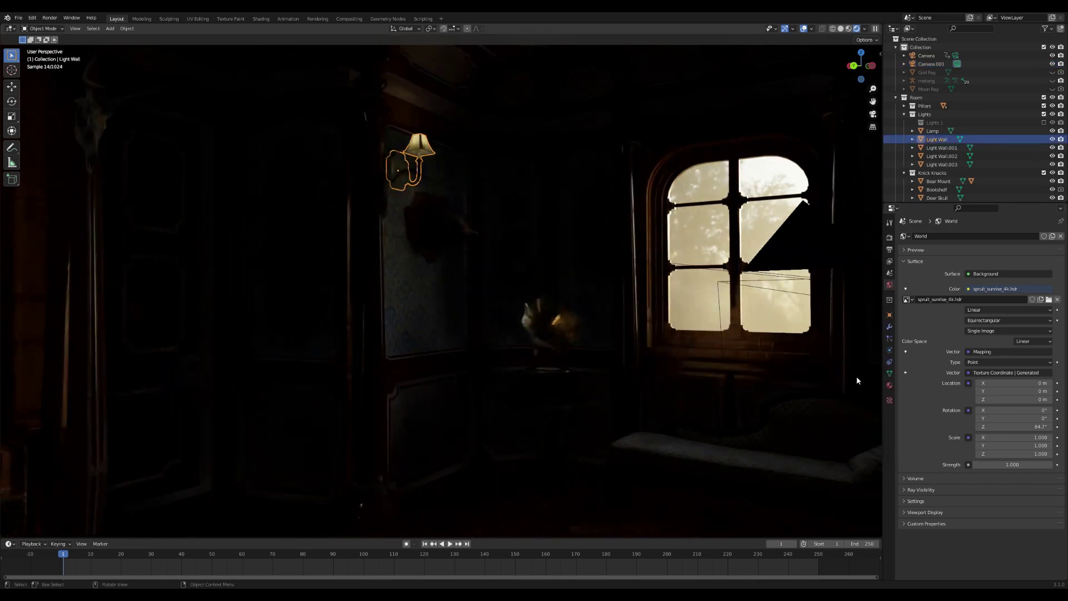
Step: Raise the wall lamp's Light Bulb emission strength to about 1000 and turn off viewport denoising to inspect the noise
{"action": "left_click", "coordinate": [890, 385]}
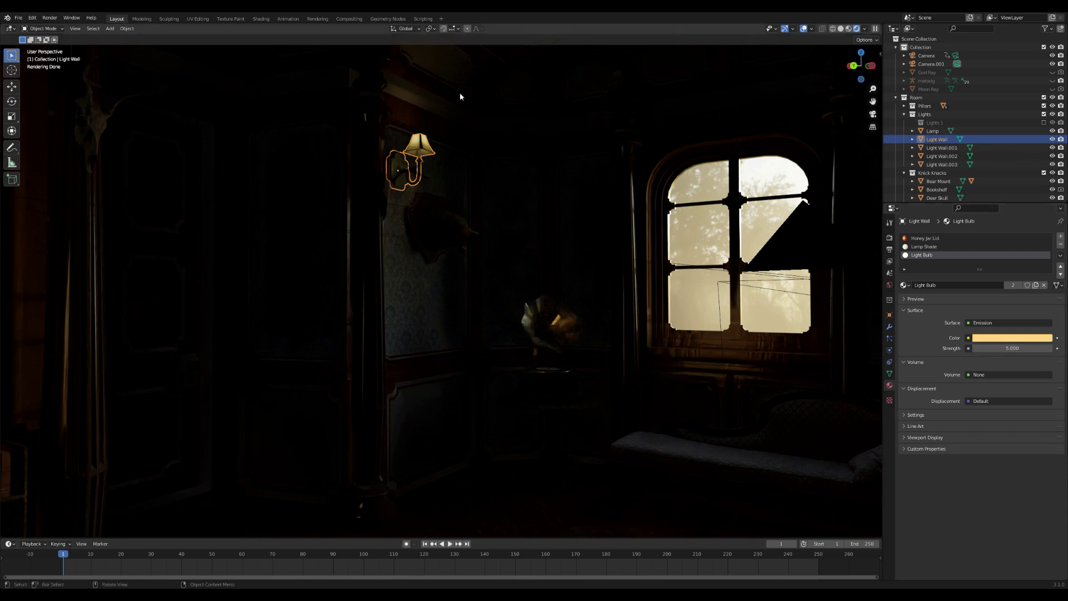
{"action": "left_click_drag", "start_coordinate": [1011, 350], "coordinate": [1065, 351]}
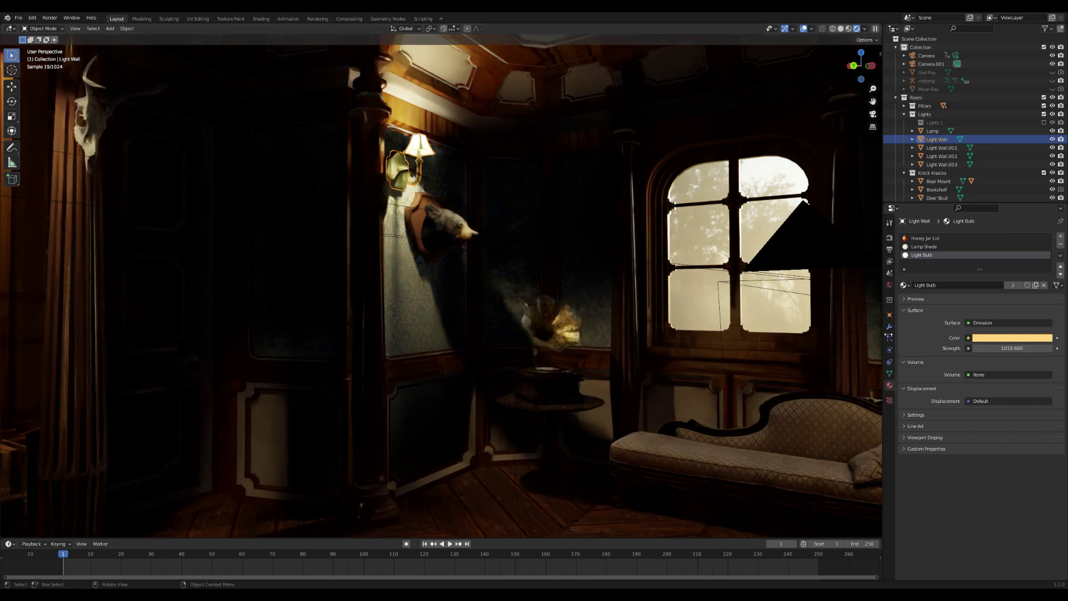
{"action": "left_click", "coordinate": [890, 238]}
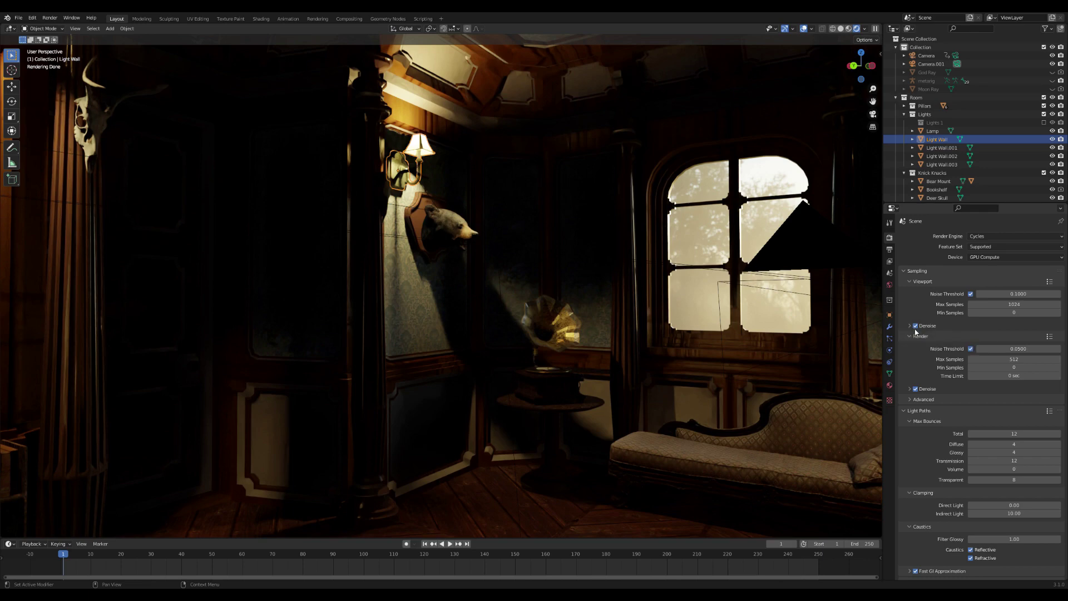
{"action": "left_click", "coordinate": [915, 326]}
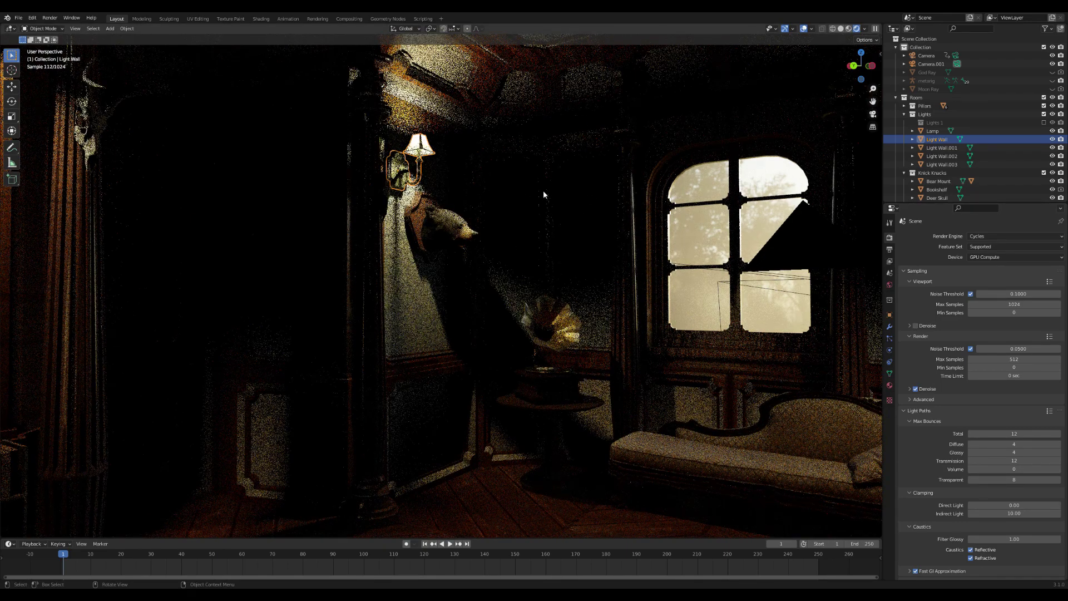
{"action": "scroll", "coordinate": [431, 162], "scroll_direction": "down", "scroll_amount": 1}
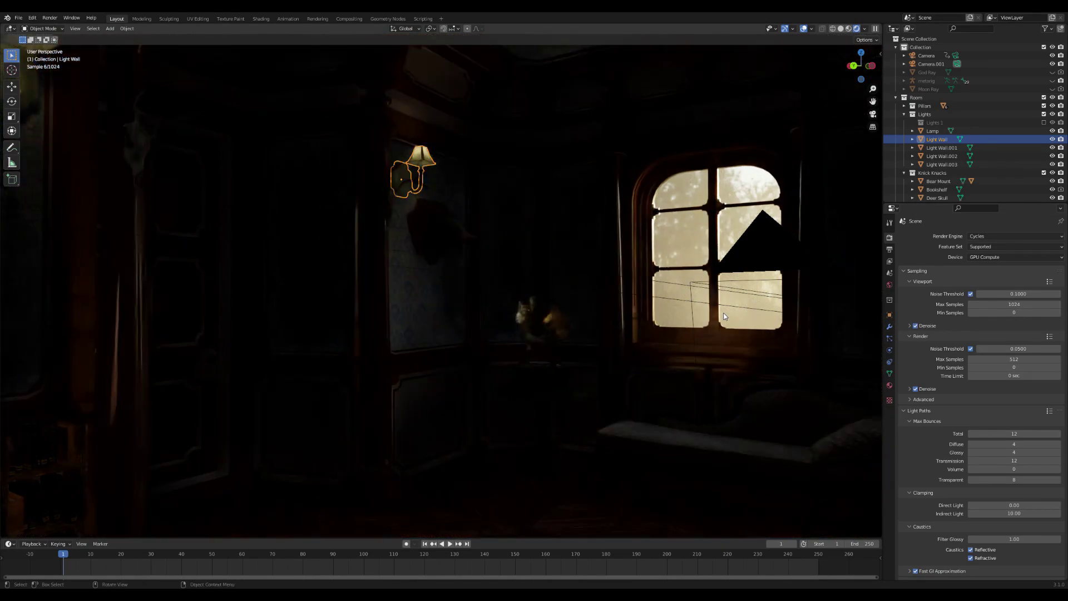
Step: Enable the Lights 1 collection again and select the area light at the wall lamp above the bear mount
{"action": "left_click", "coordinate": [1045, 123]}
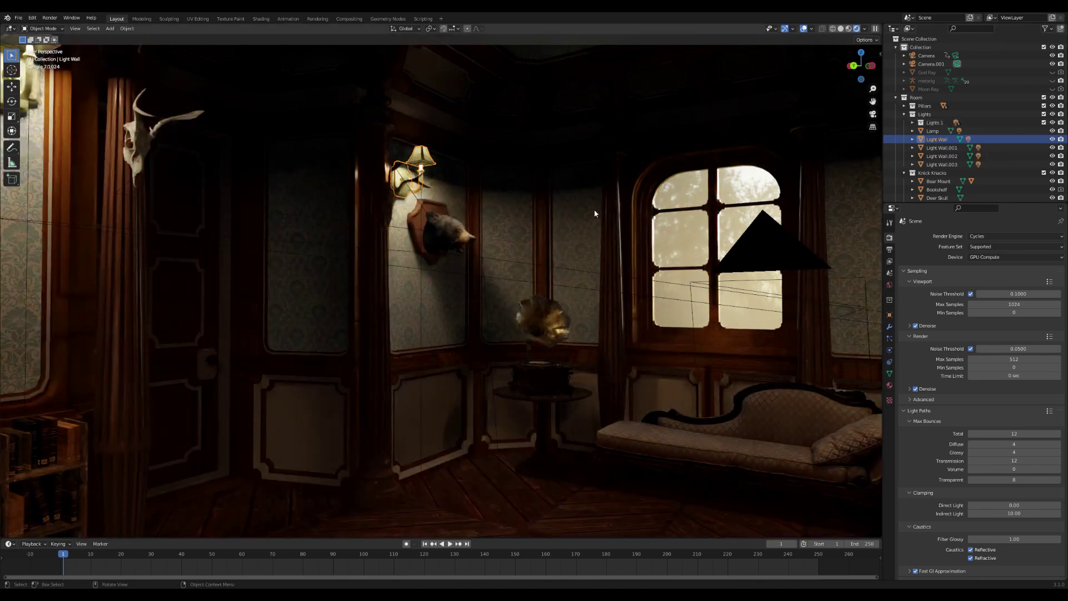
{"action": "scroll", "coordinate": [439, 172], "scroll_direction": "up", "scroll_amount": 3}
{"action": "left_click", "coordinate": [413, 189]}
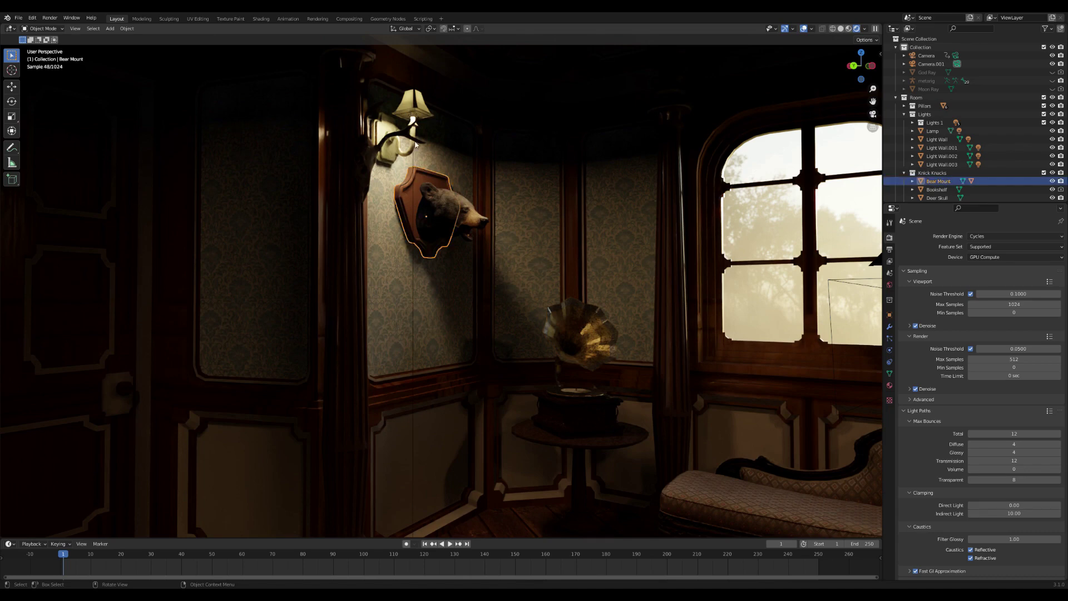
{"action": "left_click", "coordinate": [426, 119]}
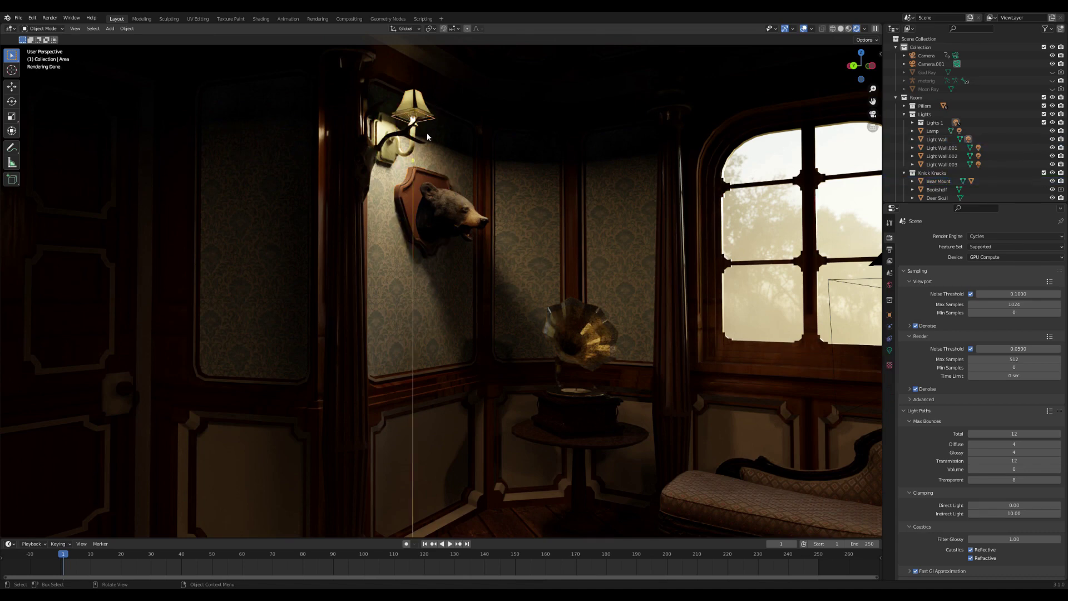
Step: Try moving the area light away from the wall lamp to compare its shadows, and undo the move
{"action": "key", "text": "g"}
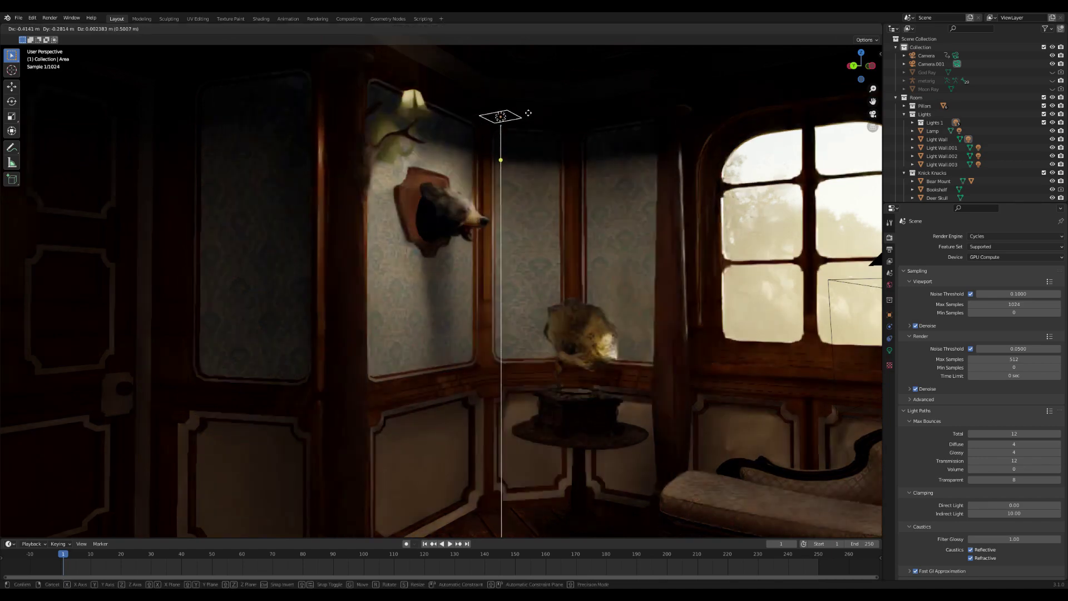
{"action": "left_click", "coordinate": [451, 114]}
{"action": "key", "text": "ctrl+z"}
{"action": "scroll", "coordinate": [451, 192], "scroll_direction": "down", "scroll_amount": 4}
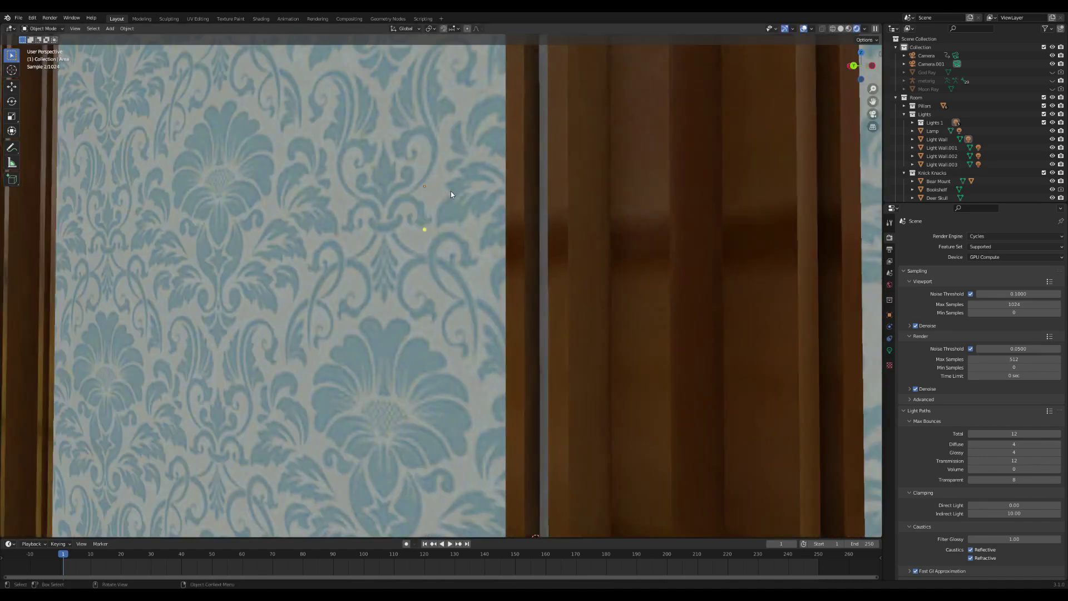
{"action": "scroll", "coordinate": [451, 191], "scroll_direction": "up", "scroll_amount": 3}
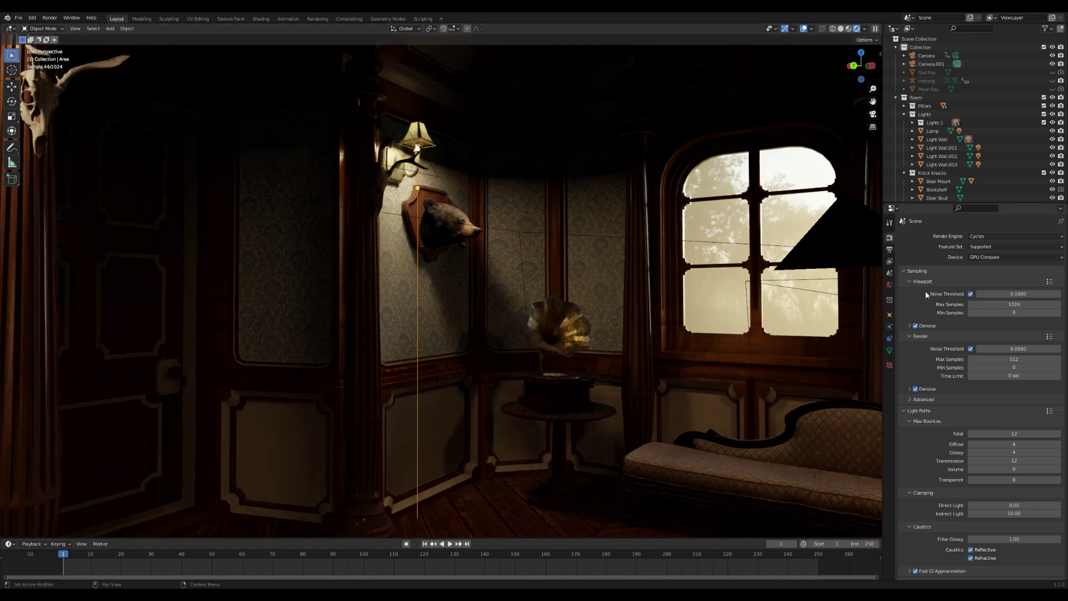
Step: Switch viewport denoising off and on again to compare the noise, and save the file
{"action": "left_click", "coordinate": [920, 326]}
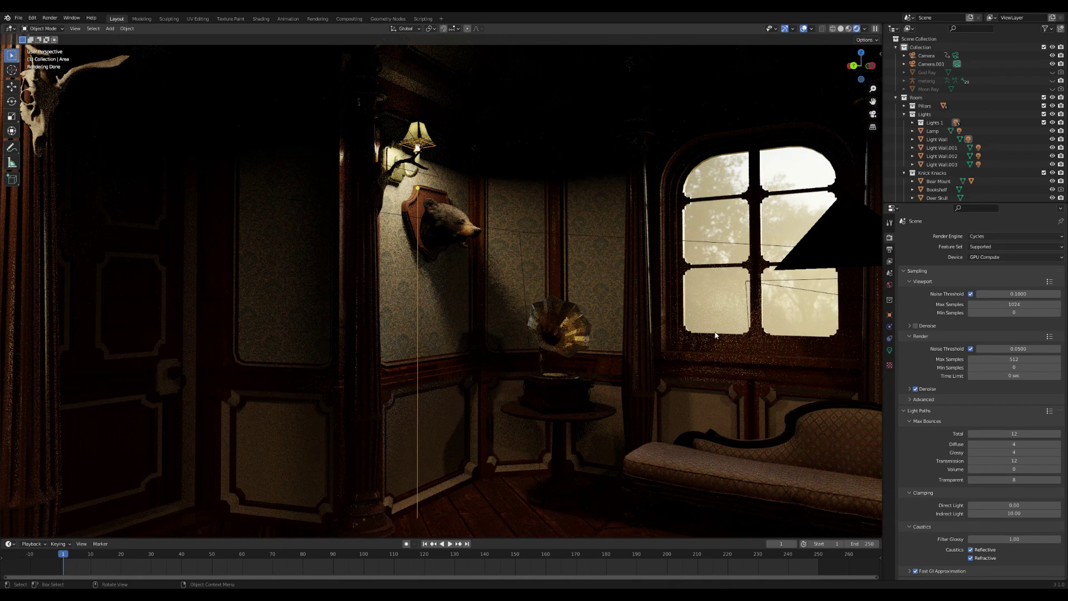
{"action": "left_click", "coordinate": [916, 326]}
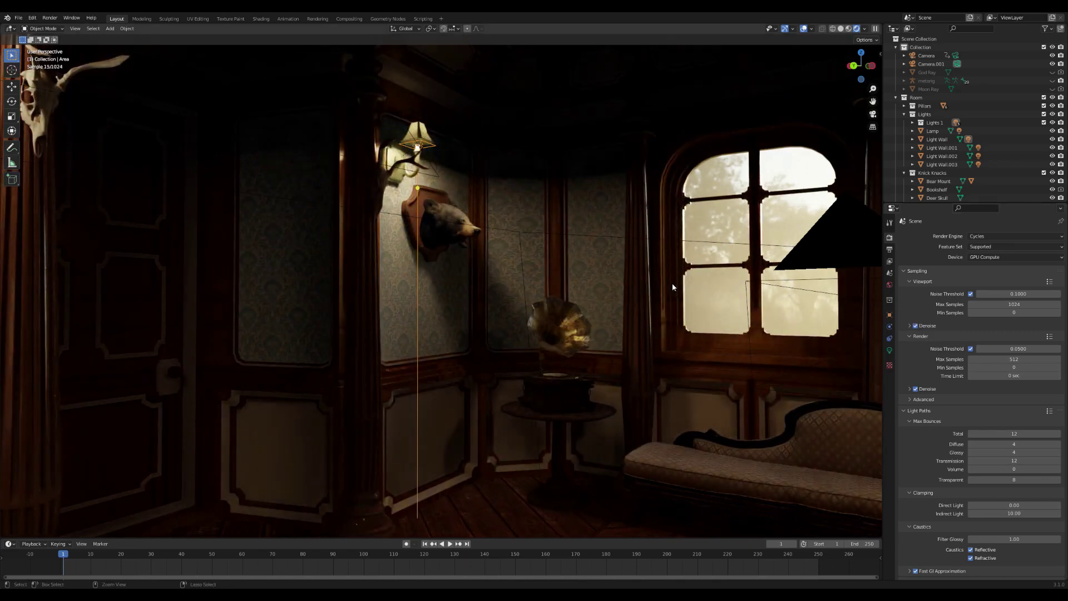
{"action": "key", "text": "ctrl+s"}
Step: Undo the last changes at the wall lamp beside the deer skull and inspect the settings of its area light
{"action": "middle_click_drag", "start_coordinate": [669, 284], "coordinate": [577, 255]}
{"action": "scroll", "coordinate": [662, 281], "scroll_direction": "up", "scroll_amount": 1}
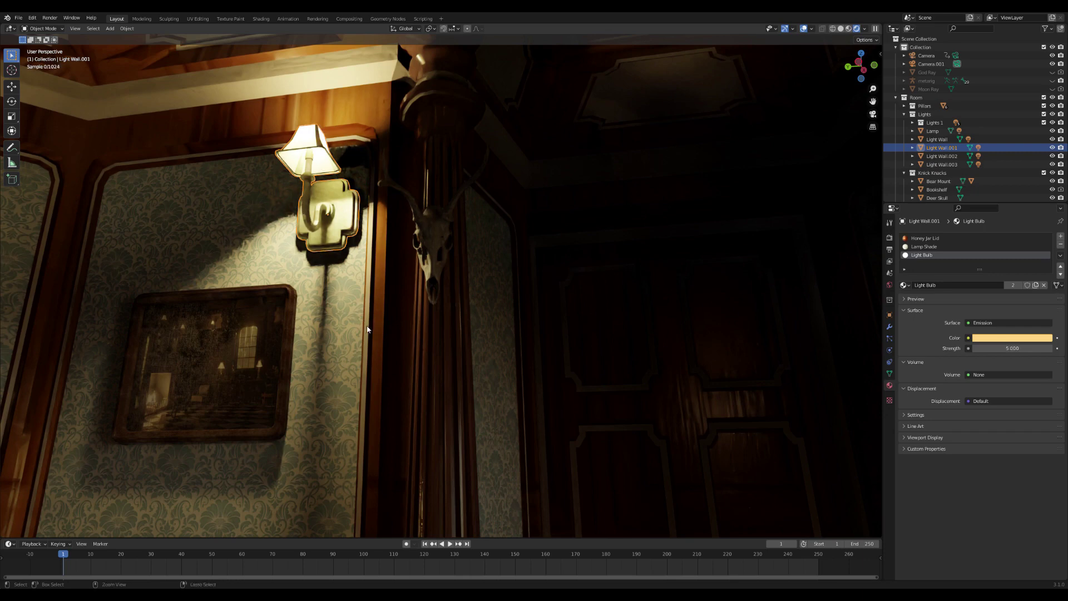
{"action": "key", "text": "ctrl+z"}
{"action": "key", "text": "ctrl+z"}
{"action": "key", "text": "ctrl+z"}
{"action": "middle_click_drag", "start_coordinate": [374, 345], "coordinate": [375, 342]}
{"action": "middle_click_drag", "start_coordinate": [349, 197], "coordinate": [492, 279], "text": "ctrl"}
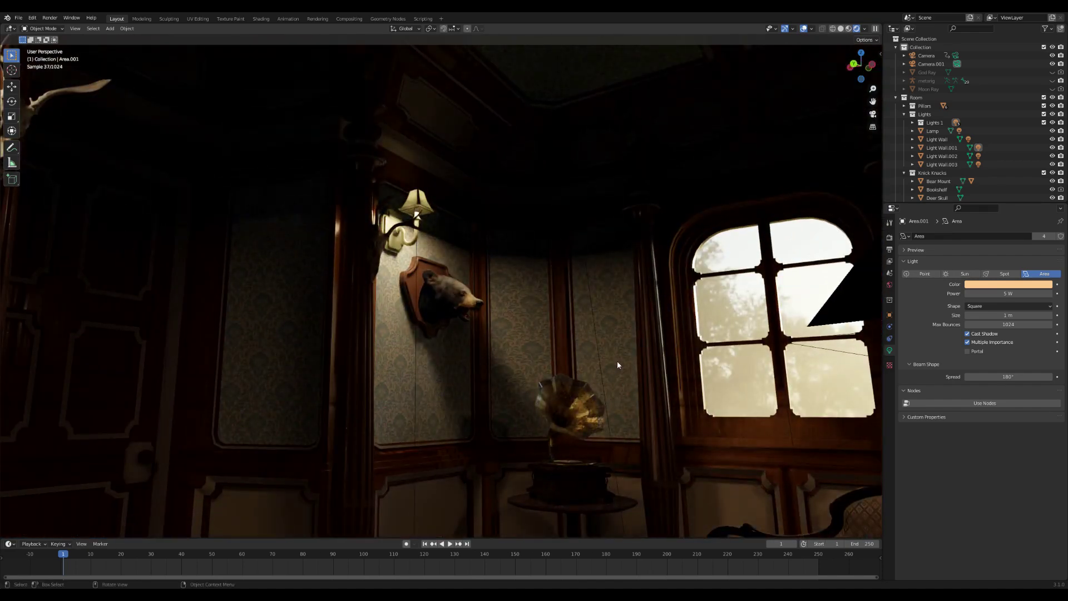
Step: Save the room scene and bring up the list of recently opened files
{"action": "scroll", "coordinate": [616, 364], "scroll_direction": "down", "scroll_amount": 1}
{"action": "key", "text": "ctrl+s"}
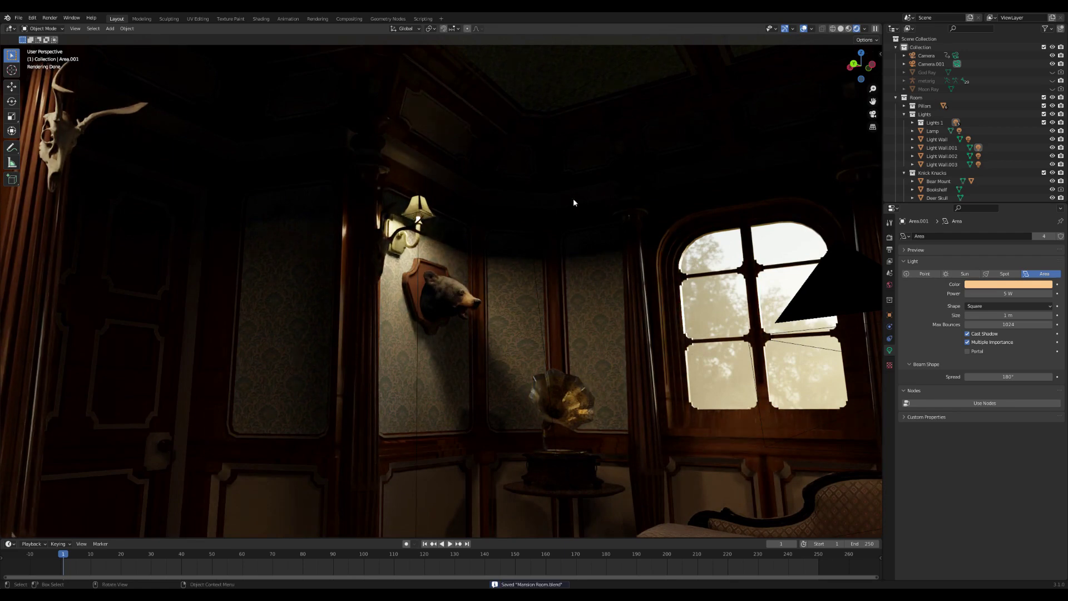
{"action": "left_click", "coordinate": [20, 18]}
{"action": "mouse_move", "coordinate": [44, 42]}
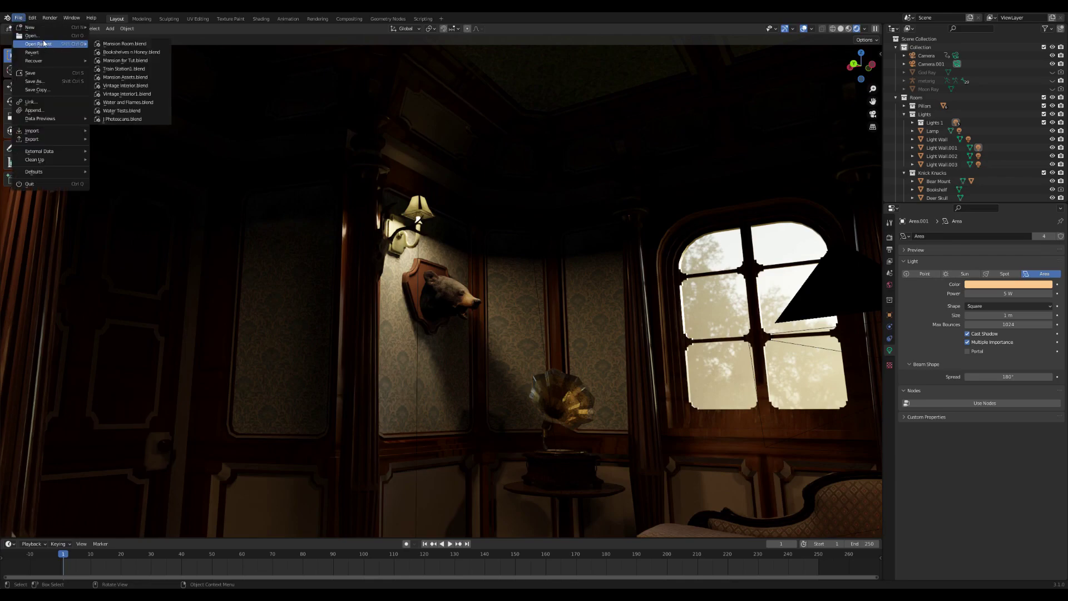